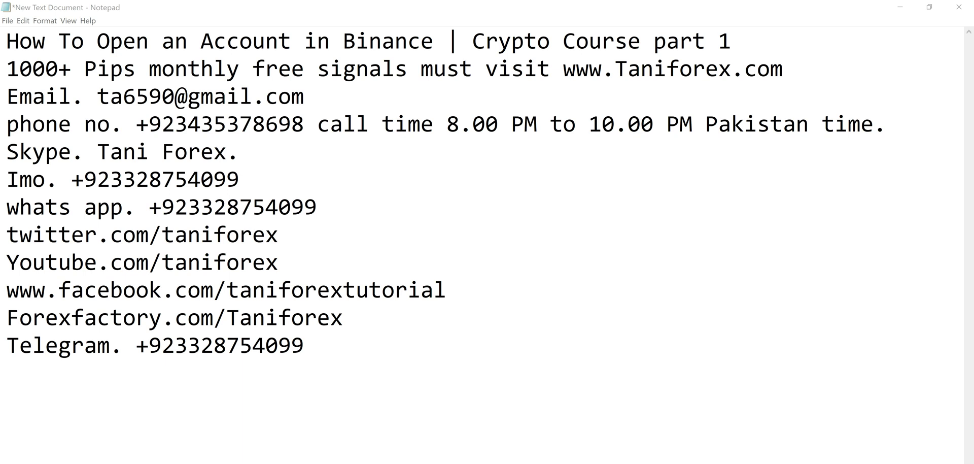
{"action": "left_click_drag", "start_coordinate": [563, 69], "coordinate": [783, 69]}
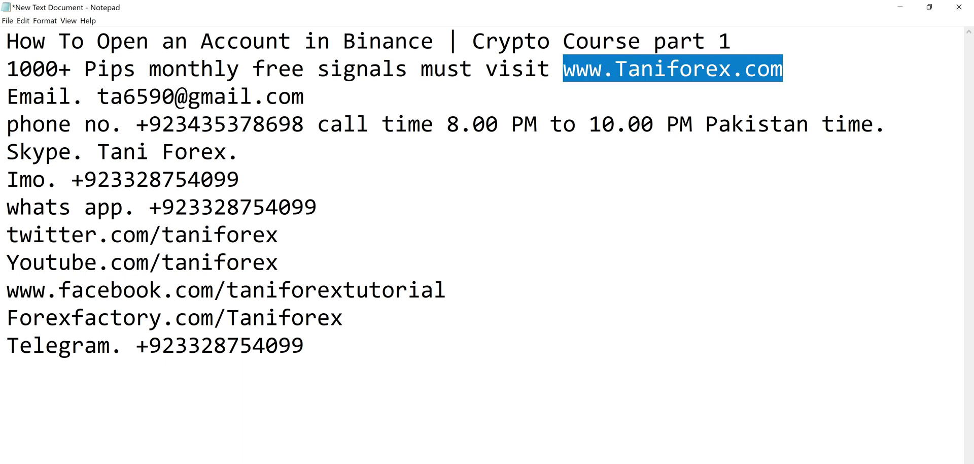
{"action": "key", "text": "alt+Tab"}
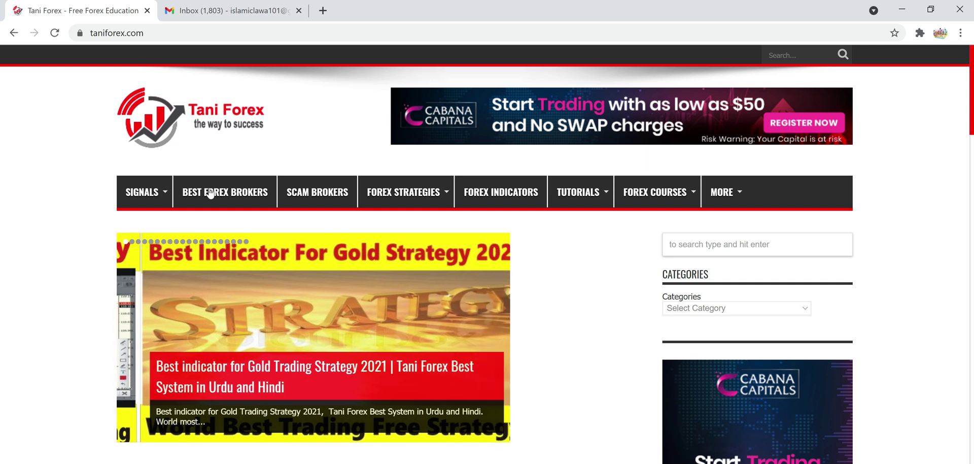
- Open the Best Forex Brokers page and scroll down to its broker account table
{"action": "left_click", "coordinate": [210, 193]}
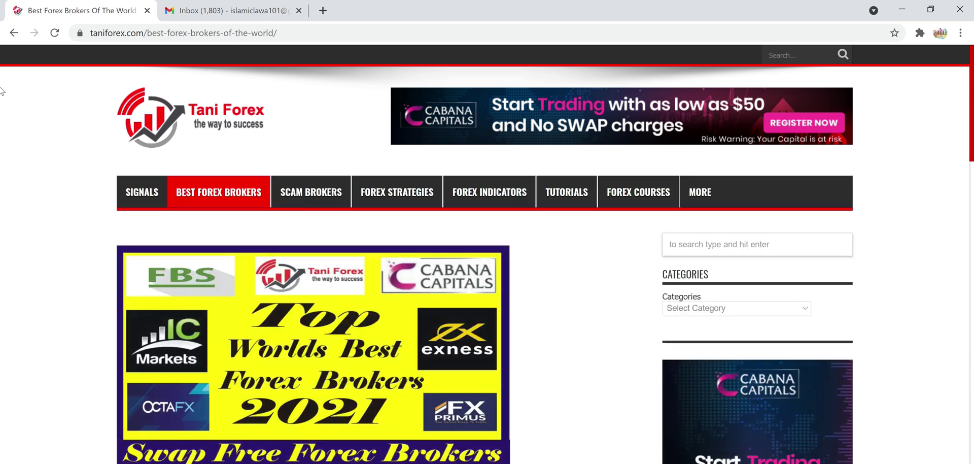
{"action": "scroll", "coordinate": [2, 99], "scroll_direction": "down", "scroll_amount": 7}
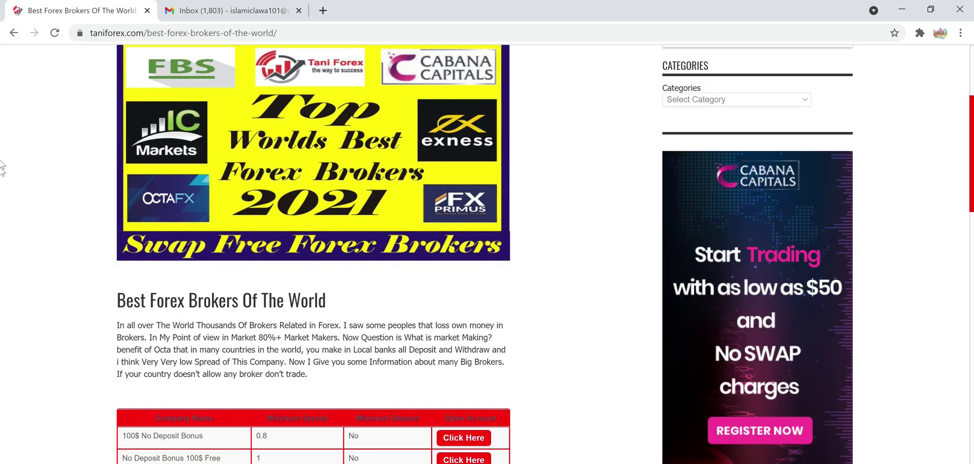
{"action": "scroll", "coordinate": [1, 180], "scroll_direction": "down", "scroll_amount": 4}
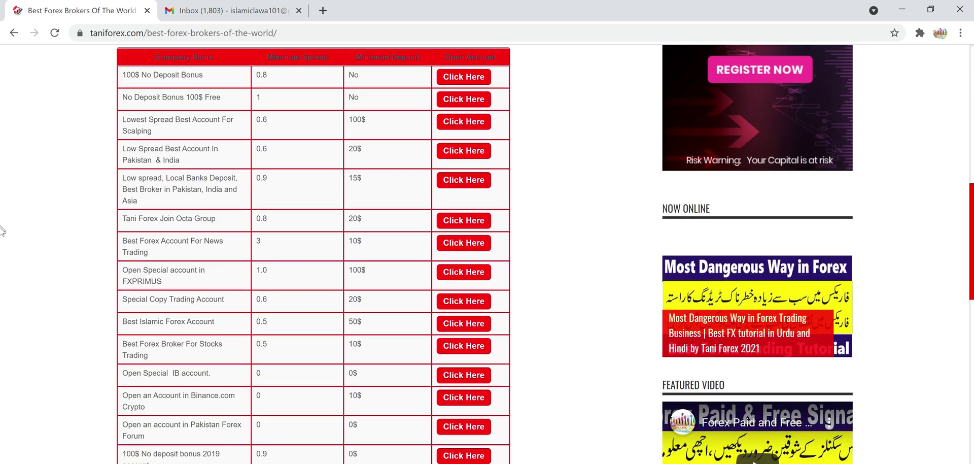
{"action": "scroll", "coordinate": [1, 236], "scroll_direction": "down", "scroll_amount": 1}
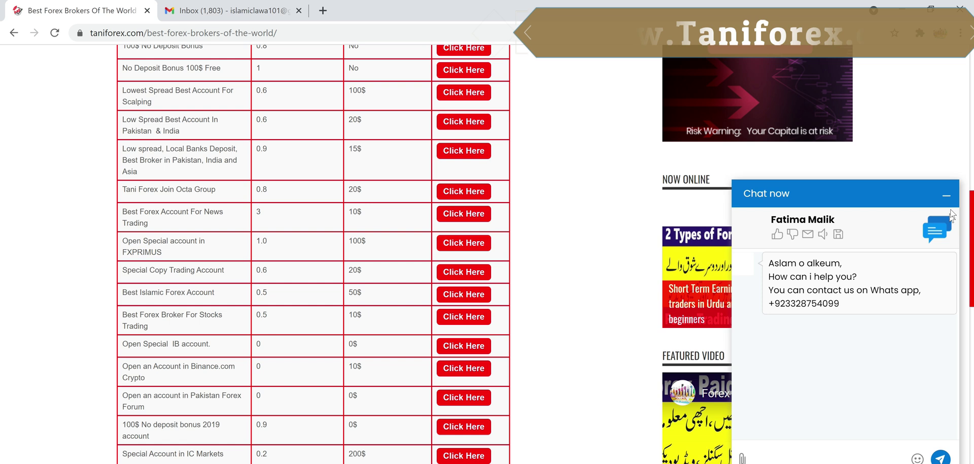
- Close the chat widget and open the Binance.com row's Click Here offer in a new tab
{"action": "left_click", "coordinate": [946, 199]}
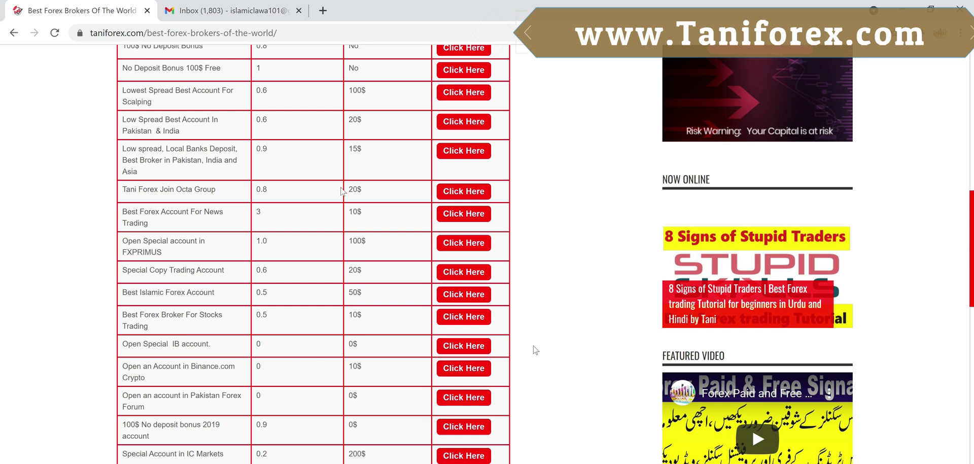
{"action": "scroll", "coordinate": [2, 259], "scroll_direction": "up", "scroll_amount": 8}
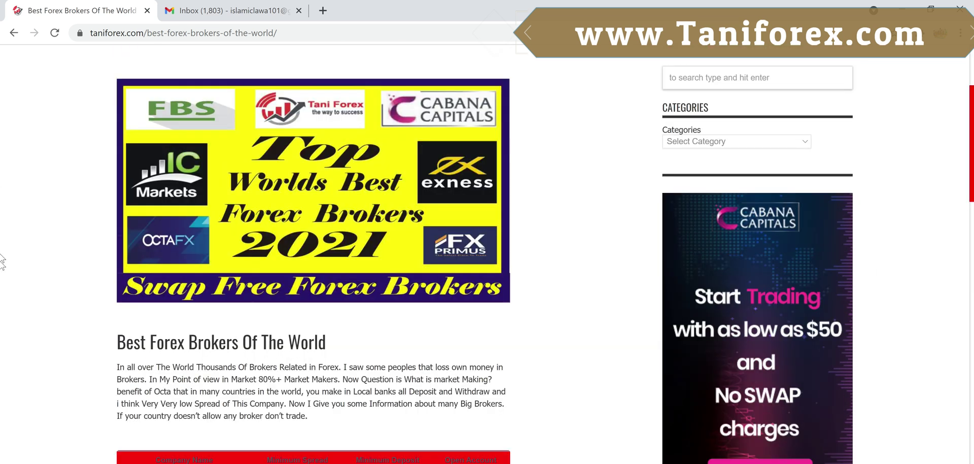
{"action": "scroll", "coordinate": [3, 261], "scroll_direction": "down", "scroll_amount": 10}
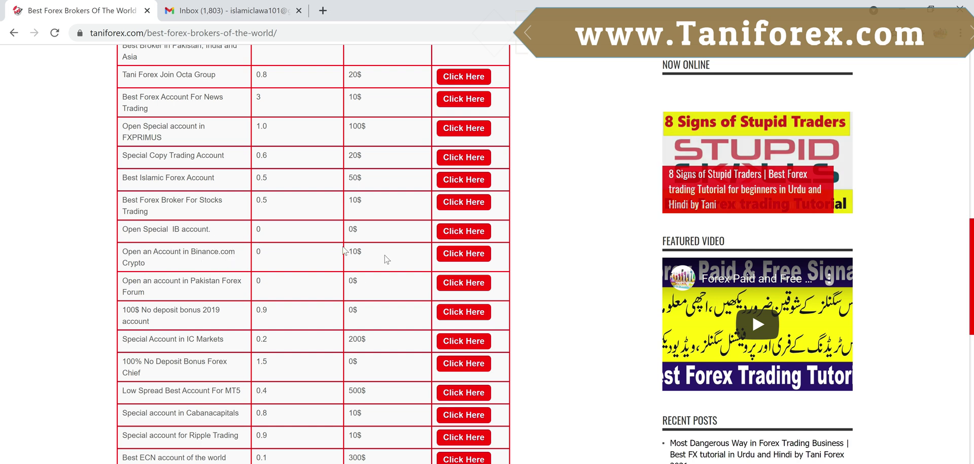
{"action": "left_click", "coordinate": [453, 257]}
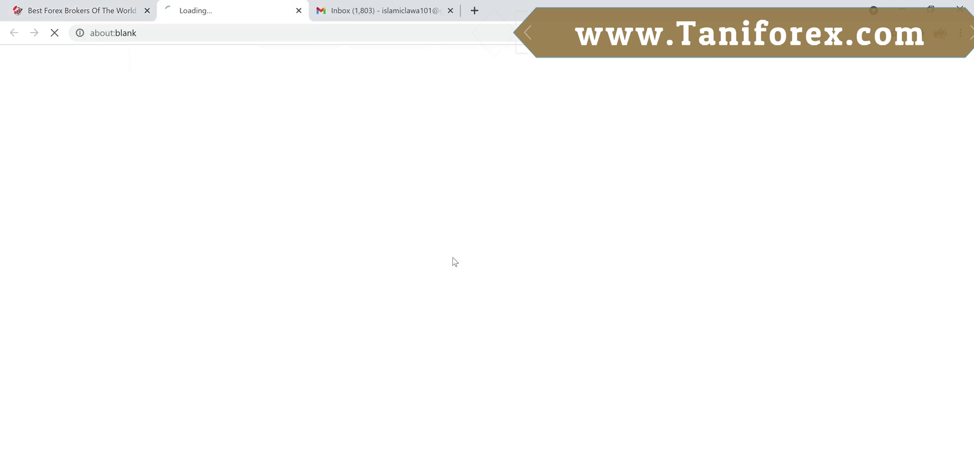
- Switch to the Binance 'Create a free account' form and place the cursor in the Email field
{"action": "left_click", "coordinate": [91, 11]}
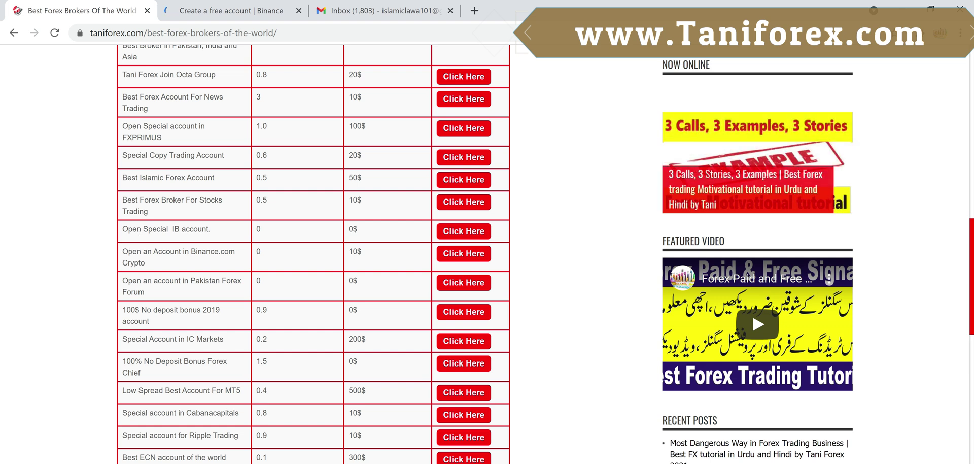
{"action": "left_click_drag", "start_coordinate": [124, 252], "coordinate": [154, 266]}
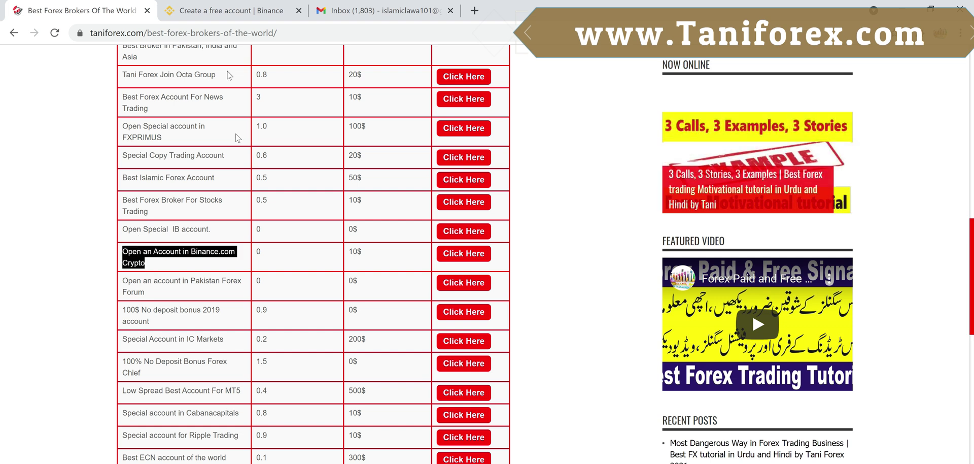
{"action": "left_click", "coordinate": [216, 8]}
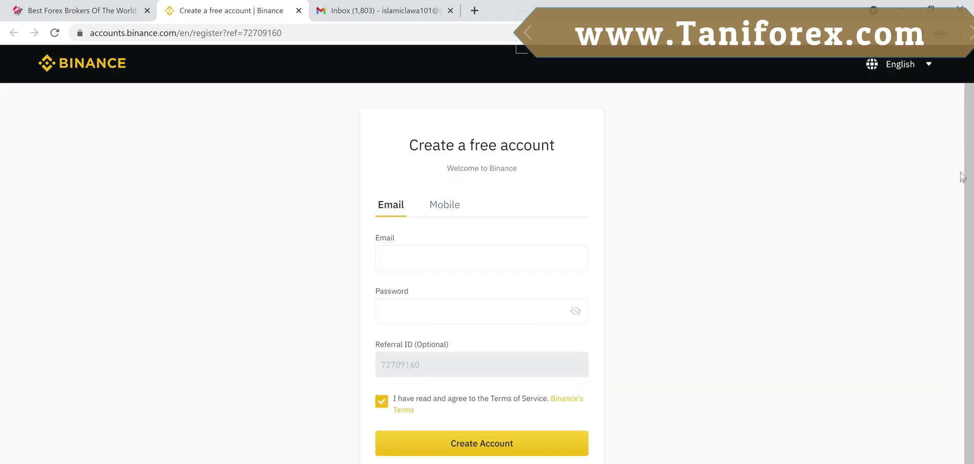
{"action": "scroll", "coordinate": [2, 216], "scroll_direction": "down", "scroll_amount": 1}
{"action": "scroll", "coordinate": [2, 215], "scroll_direction": "down", "scroll_amount": 1}
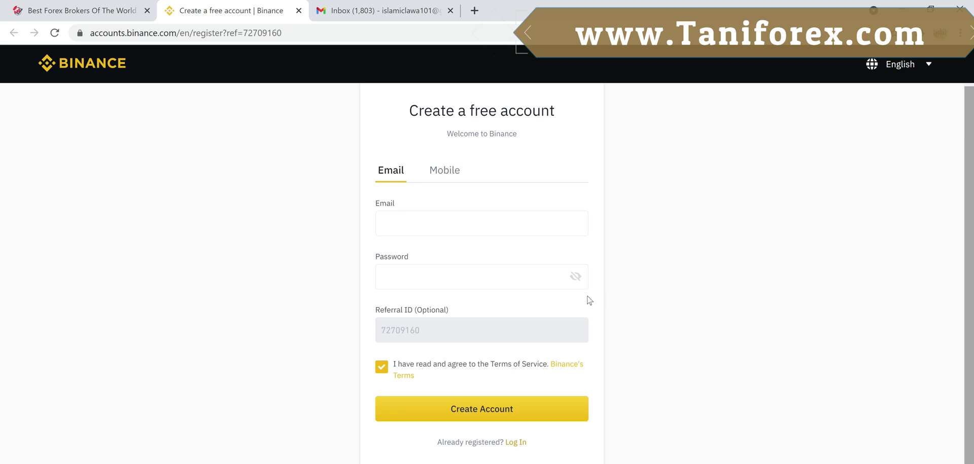
{"action": "left_click", "coordinate": [437, 223]}
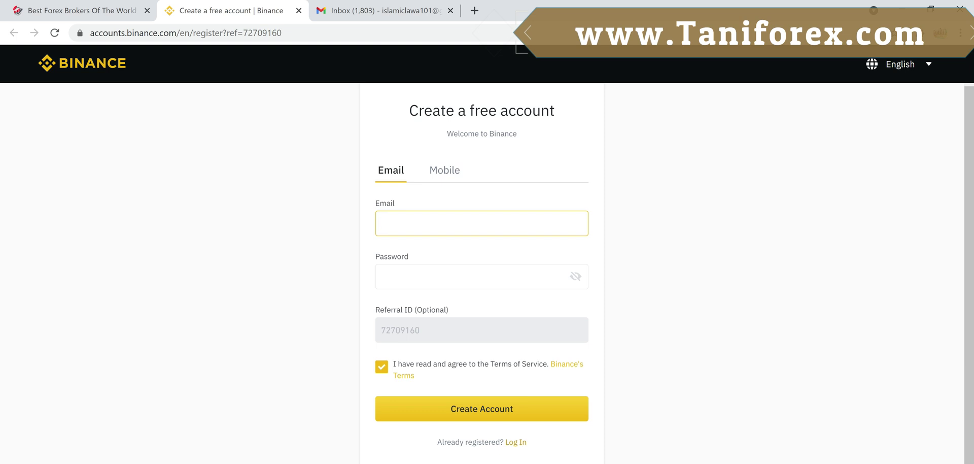
- Enter the signup e-mail address, correcting a typo after the @
{"action": "key", "text": "Tab"}
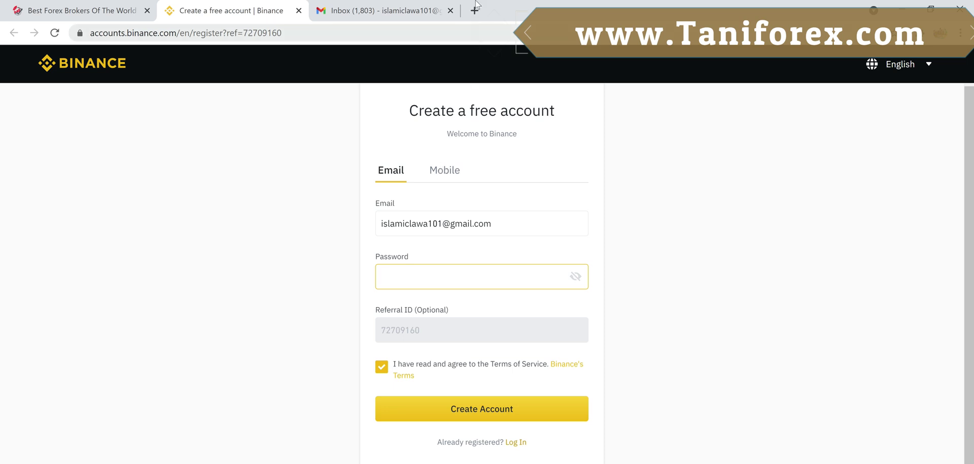
- Enter the account password with it shown in plain text, and submit Create Account
{"action": "type", "text": "••"}
{"action": "left_click", "coordinate": [578, 278]}
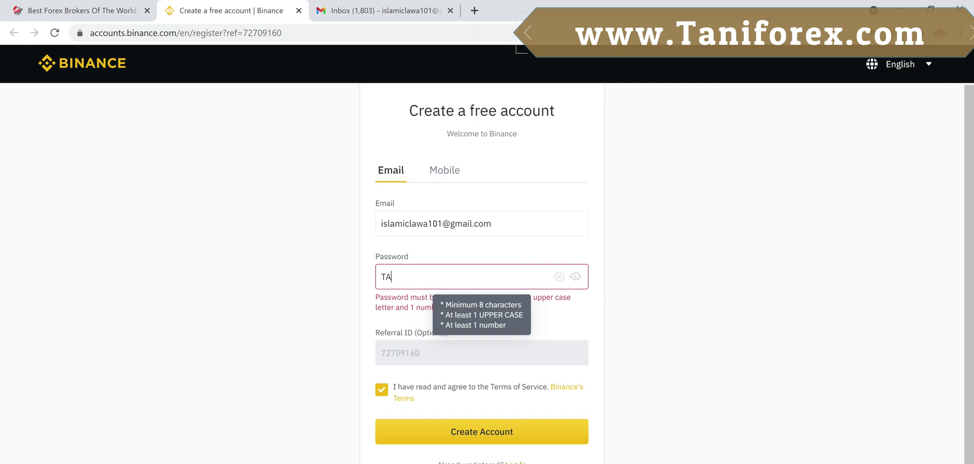
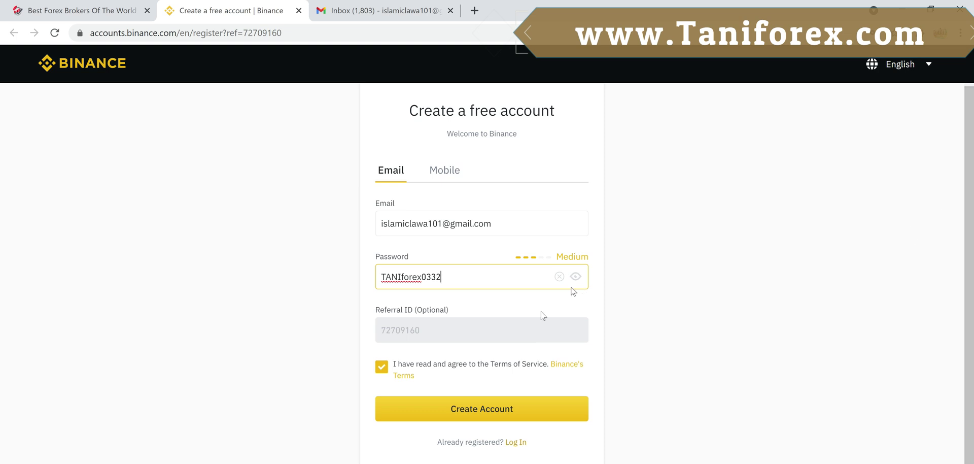
{"action": "left_click", "coordinate": [455, 409]}
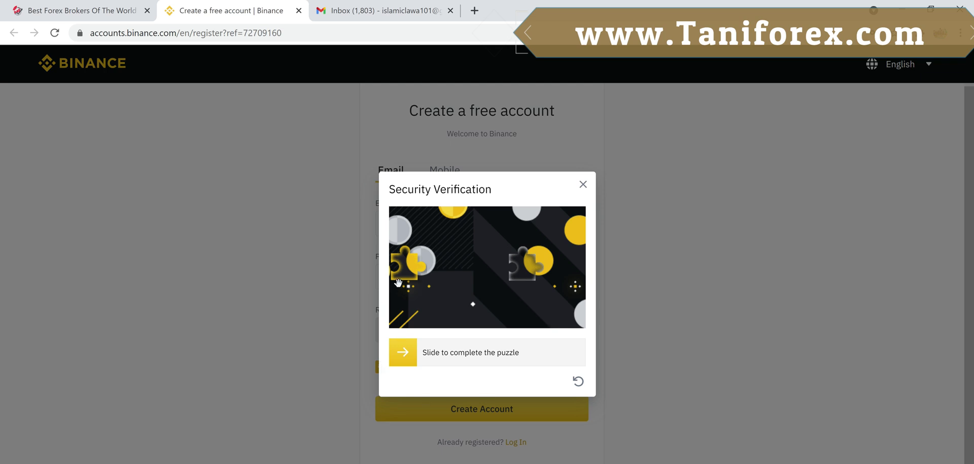
- Solve the slider security puzzle, decline saving the password, and go to the Gmail inbox
{"action": "left_click_drag", "start_coordinate": [421, 271], "coordinate": [405, 282]}
{"action": "left_click_drag", "start_coordinate": [408, 352], "coordinate": [575, 347]}
{"action": "left_click", "coordinate": [446, 389]}
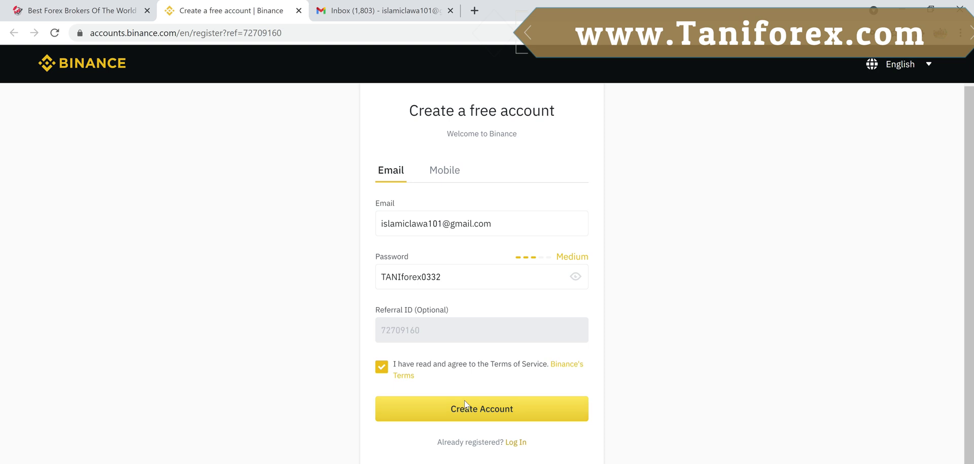
{"action": "left_click", "coordinate": [465, 401]}
{"action": "left_click_drag", "start_coordinate": [409, 247], "coordinate": [496, 250]}
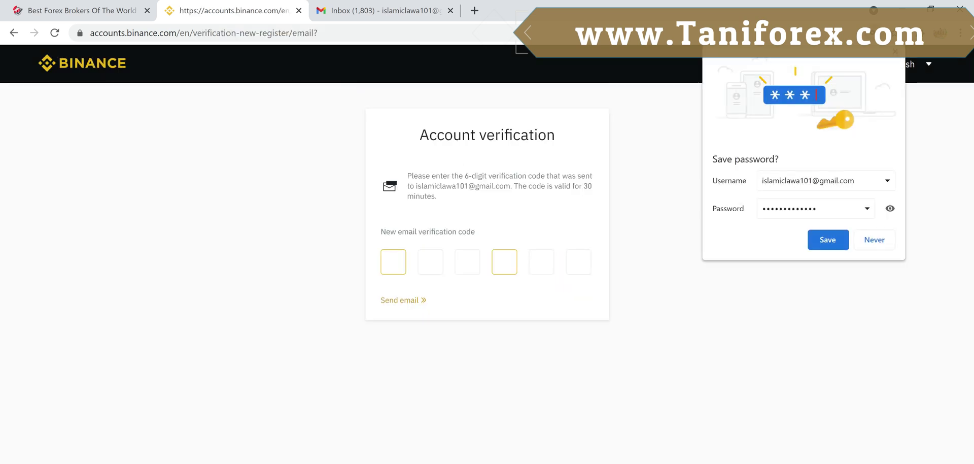
{"action": "left_click", "coordinate": [828, 240]}
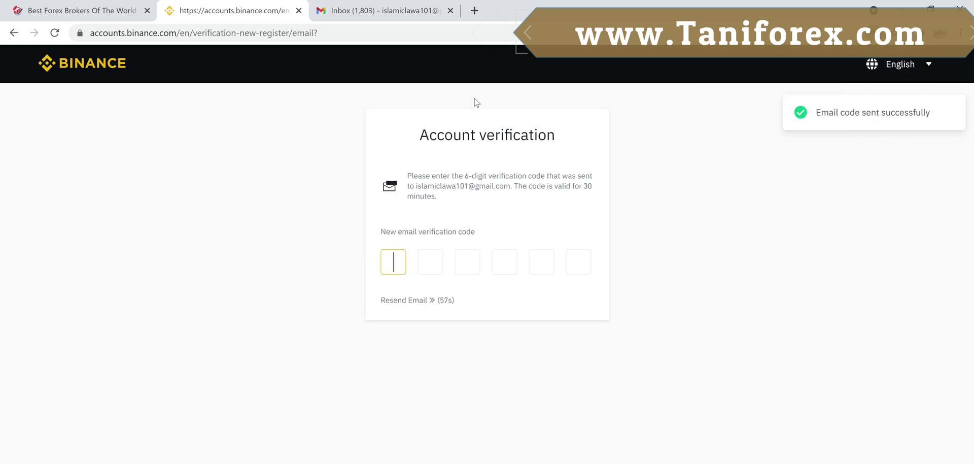
{"action": "left_click", "coordinate": [382, 5]}
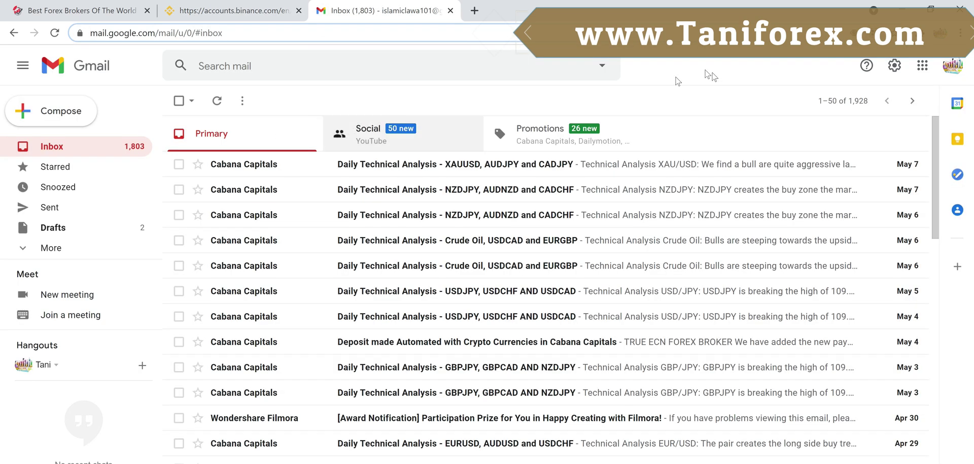
- Open Binance's confirmation email in Gmail and enter its 6-digit activation code on Binance
{"action": "left_click", "coordinate": [220, 105]}
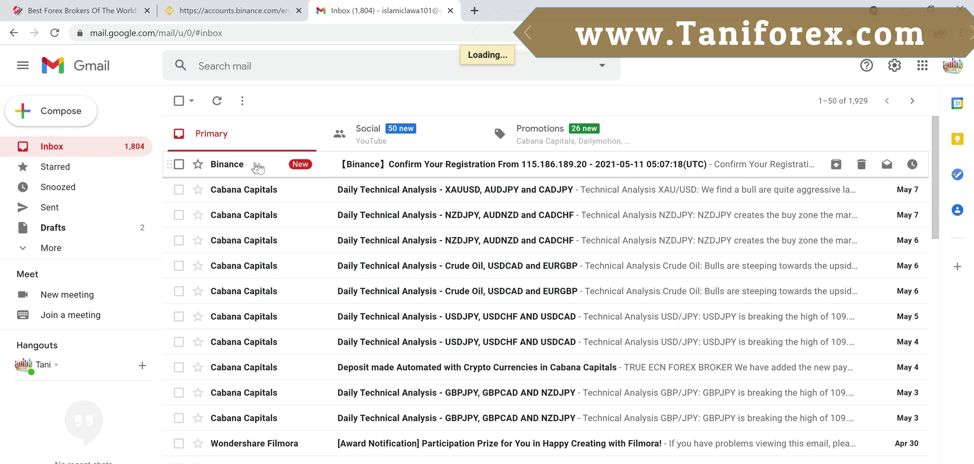
{"action": "left_click", "coordinate": [259, 168]}
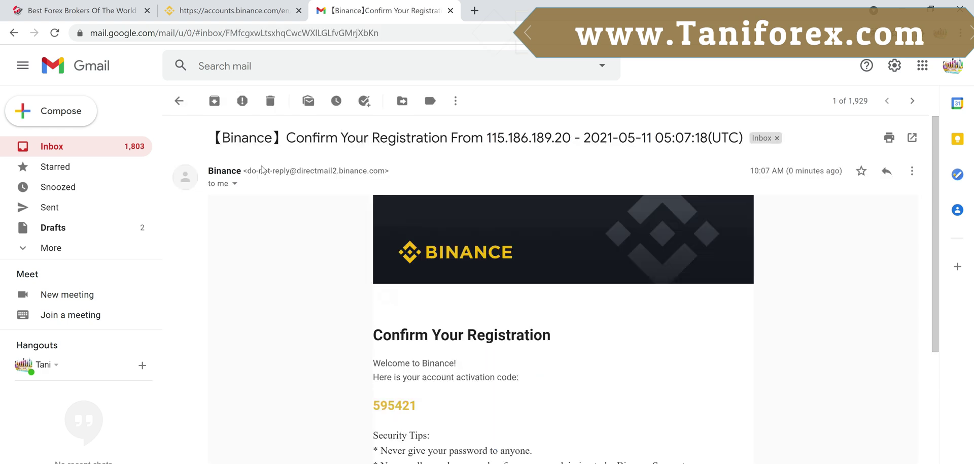
{"action": "left_click_drag", "start_coordinate": [373, 335], "coordinate": [523, 381]}
{"action": "left_click", "coordinate": [463, 402]}
{"action": "left_click", "coordinate": [204, 7]}
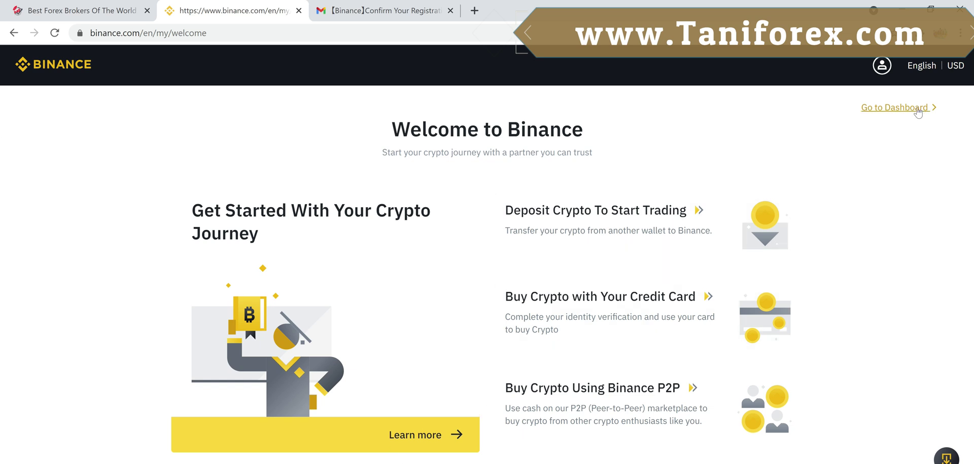
- Go to the Binance account dashboard from the Welcome page
{"action": "left_click", "coordinate": [918, 112]}
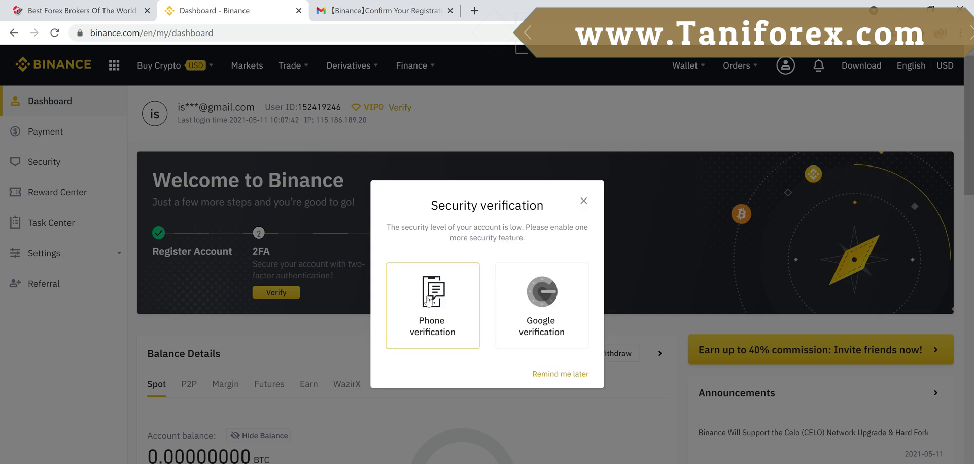
- Choose phone verification and set the phone country to Pakistan (+92)
{"action": "left_click", "coordinate": [428, 300]}
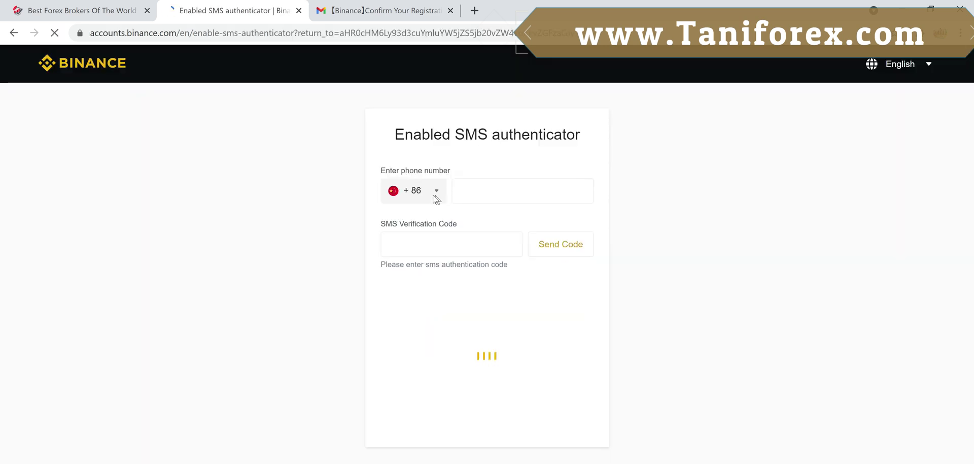
{"action": "left_click", "coordinate": [434, 196]}
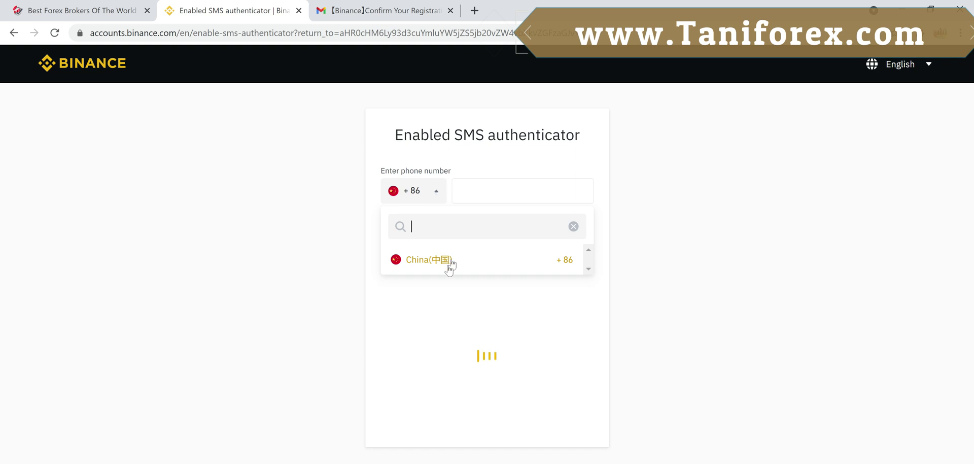
{"action": "type", "text": "pp"}
{"action": "key", "text": "BackSpace"}
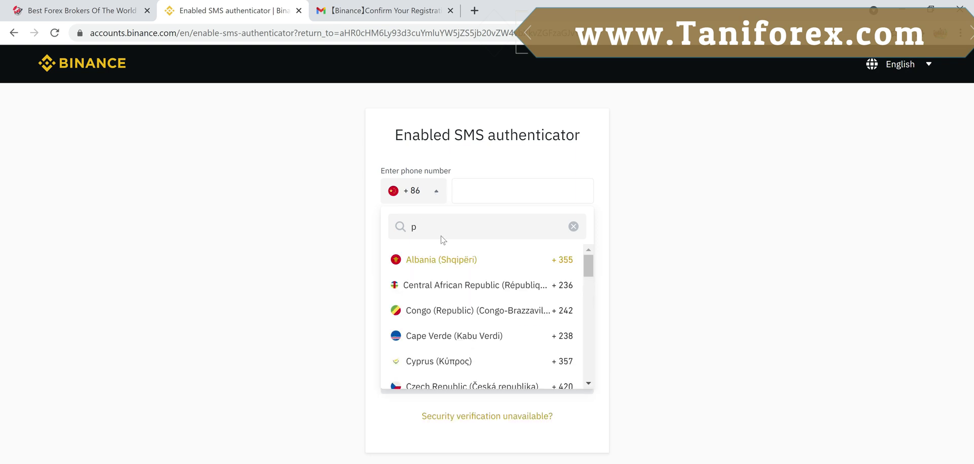
{"action": "type", "text": "ak"}
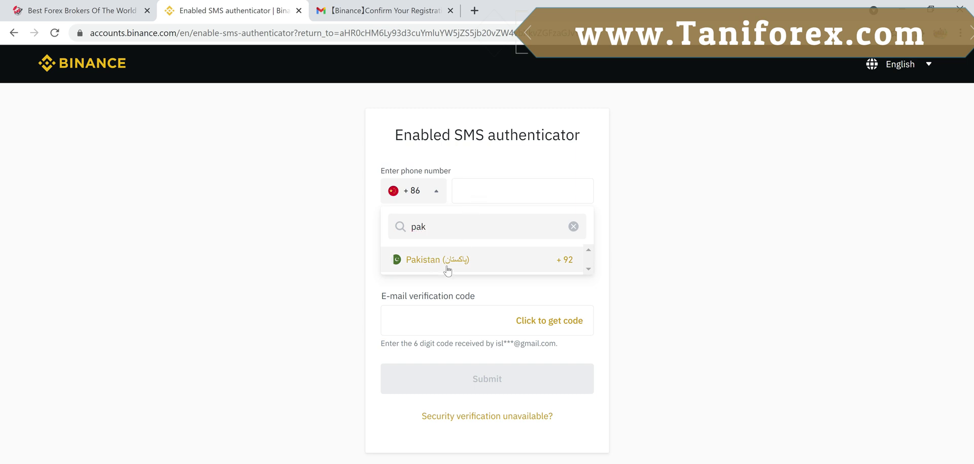
{"action": "left_click", "coordinate": [446, 267]}
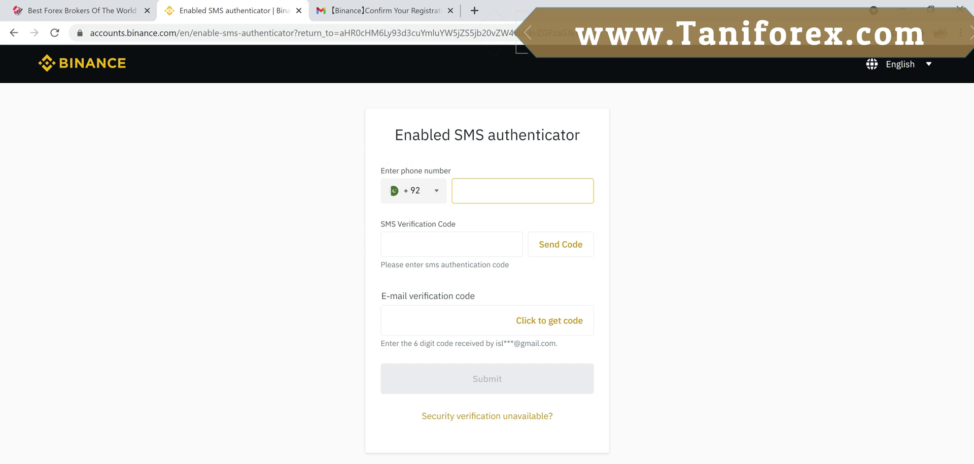
- Paste the phone number, send and enter the SMS code, then request the e-mail code
{"action": "key", "text": "ctrl+v"}
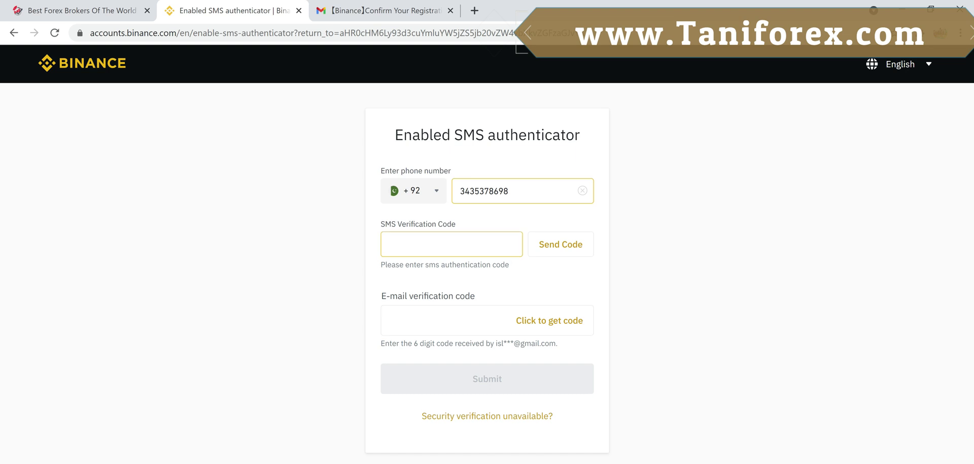
{"action": "left_click", "coordinate": [550, 253]}
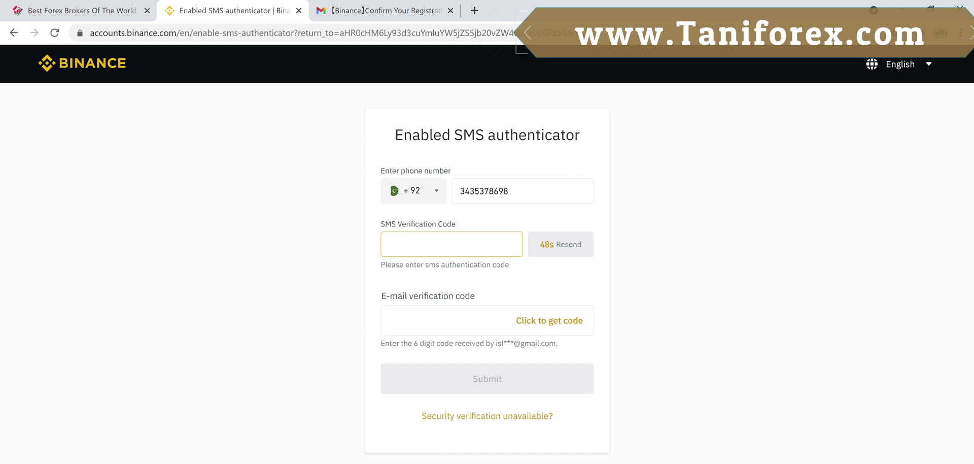
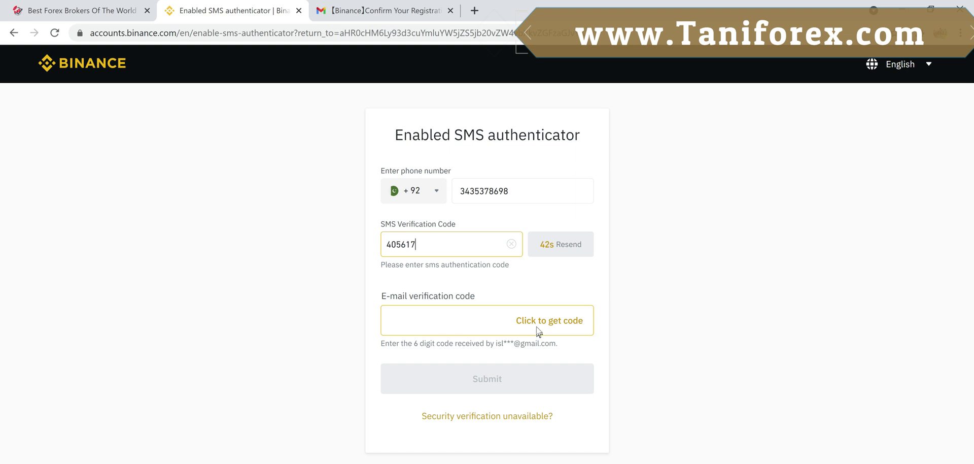
{"action": "left_click", "coordinate": [537, 325]}
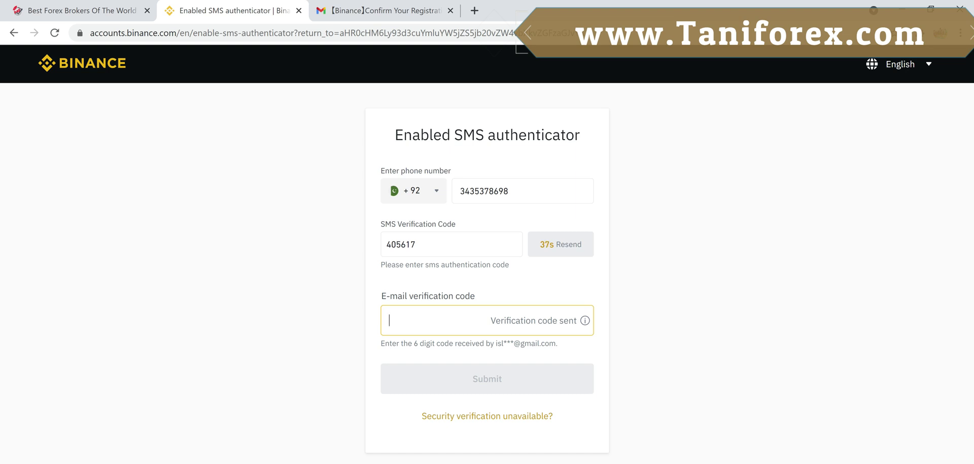
- Refresh the Gmail inbox and open the [Binance] Bind Mobile email to find its code
{"action": "left_click", "coordinate": [383, 9]}
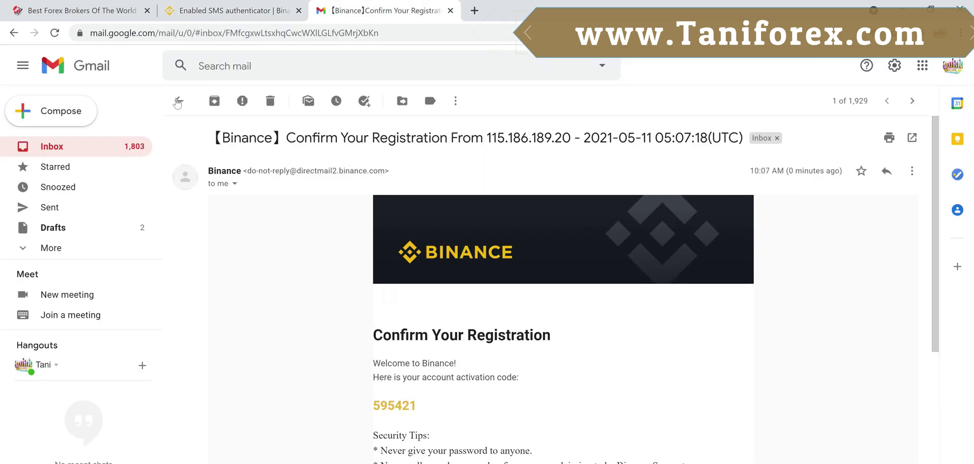
{"action": "left_click", "coordinate": [177, 101]}
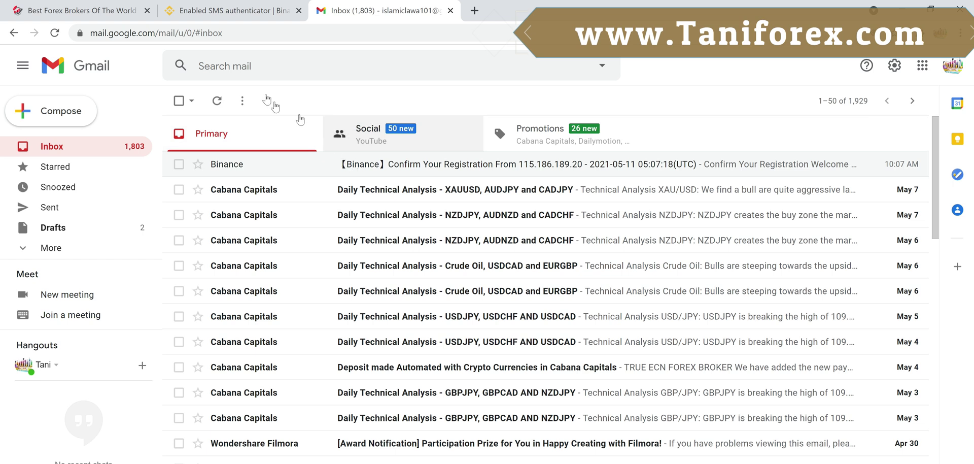
{"action": "left_click", "coordinate": [217, 101]}
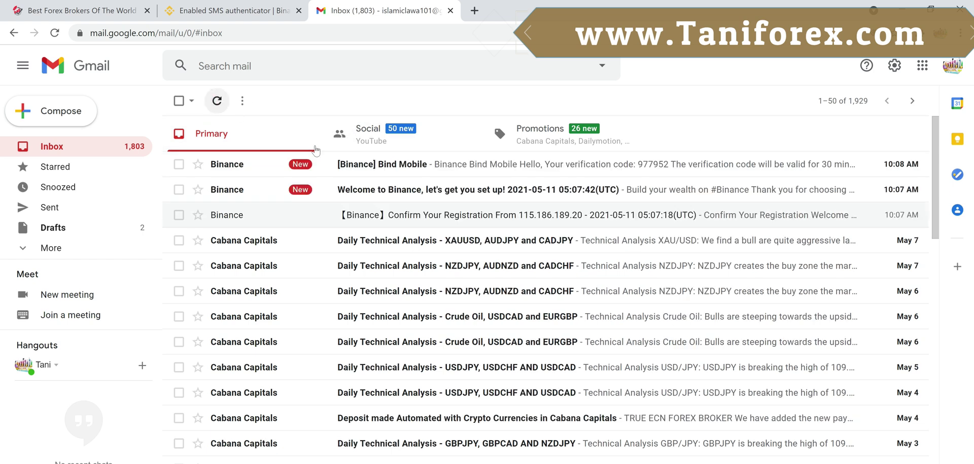
{"action": "left_click", "coordinate": [356, 168]}
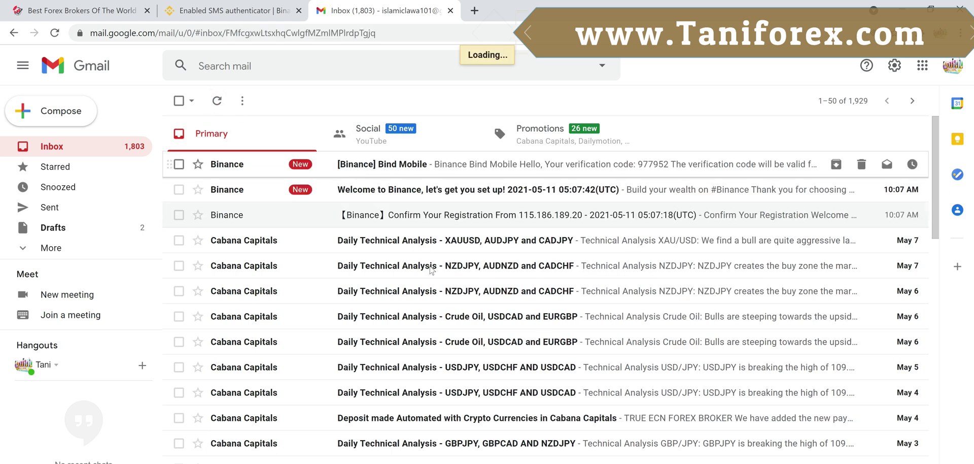
{"action": "left_click_drag", "start_coordinate": [439, 394], "coordinate": [392, 395]}
- Enter the e-mailed 6-digit verification code in Binance's e-mail verification field
{"action": "left_click", "coordinate": [226, 7]}
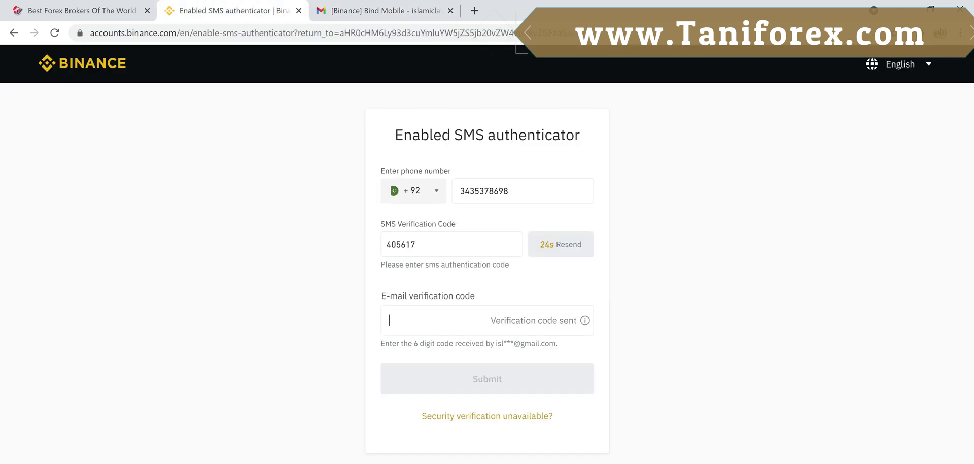
{"action": "left_click", "coordinate": [390, 320]}
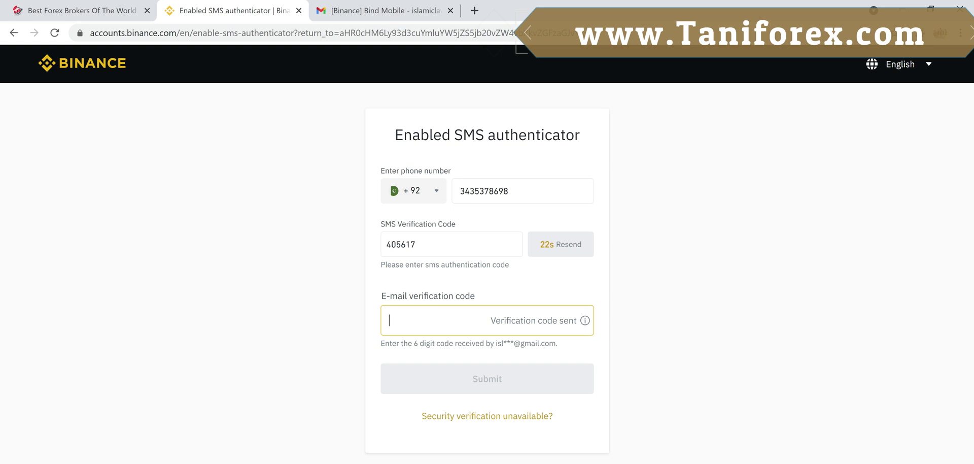
{"action": "left_click", "coordinate": [374, 9]}
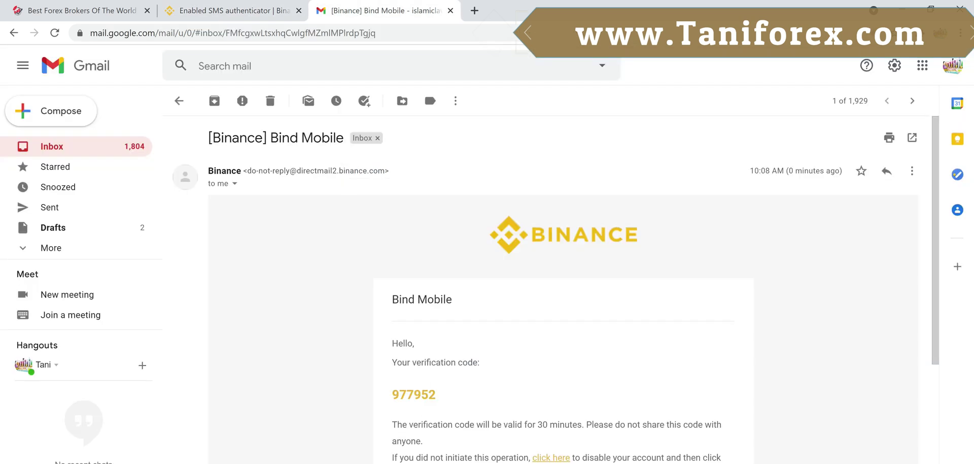
{"action": "left_click", "coordinate": [235, 9]}
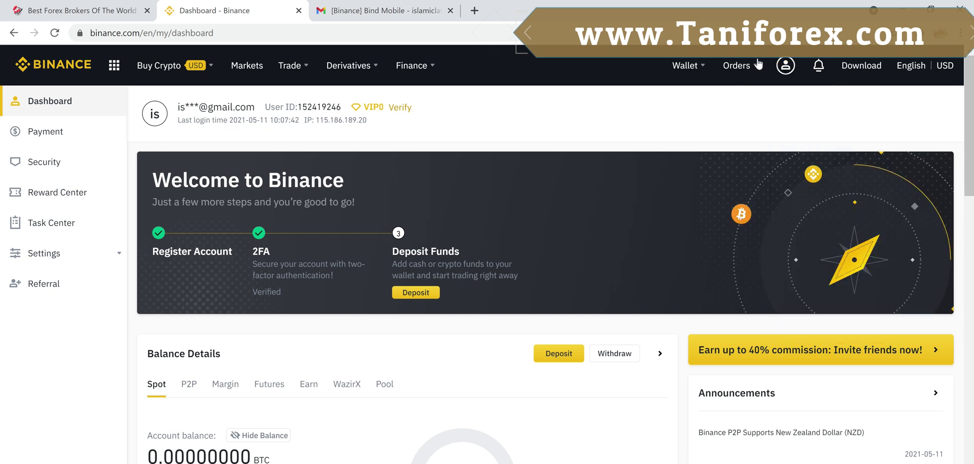
- Go back to the account overview, where the dashboard now opens on Balance Details
{"action": "mouse_move", "coordinate": [786, 68]}
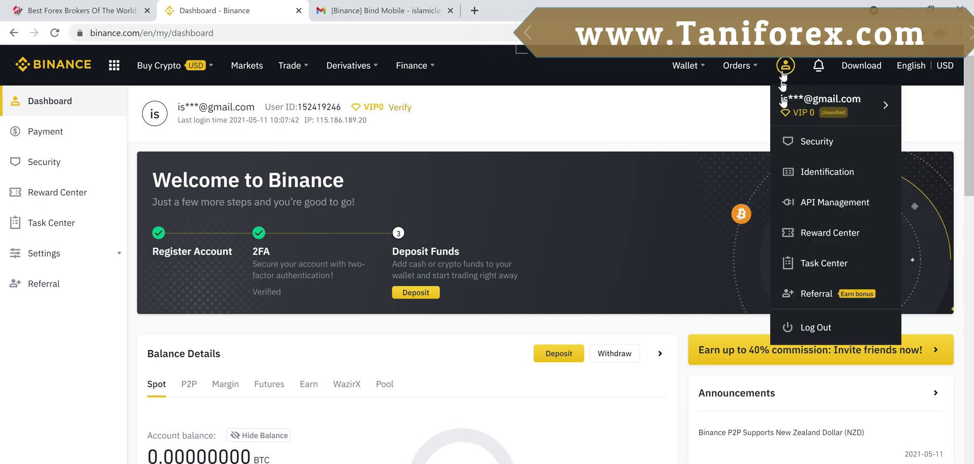
{"action": "left_click", "coordinate": [834, 118]}
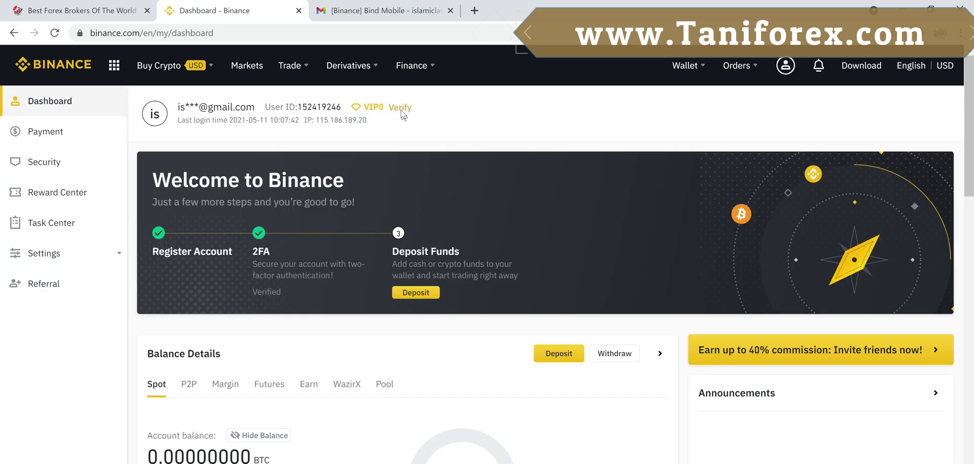
- Start identity verification from Personal details, with Pakistan as the country
{"action": "left_click", "coordinate": [401, 109]}
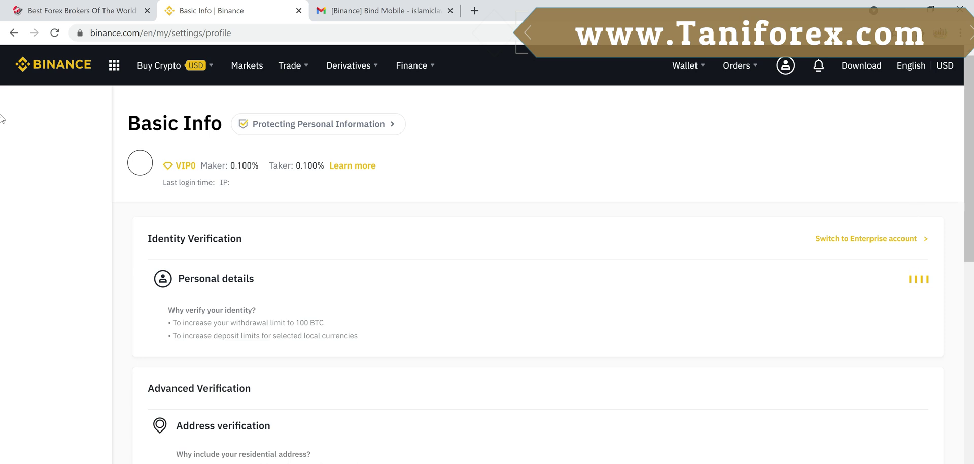
{"action": "scroll", "coordinate": [2, 132], "scroll_direction": "down", "scroll_amount": 2}
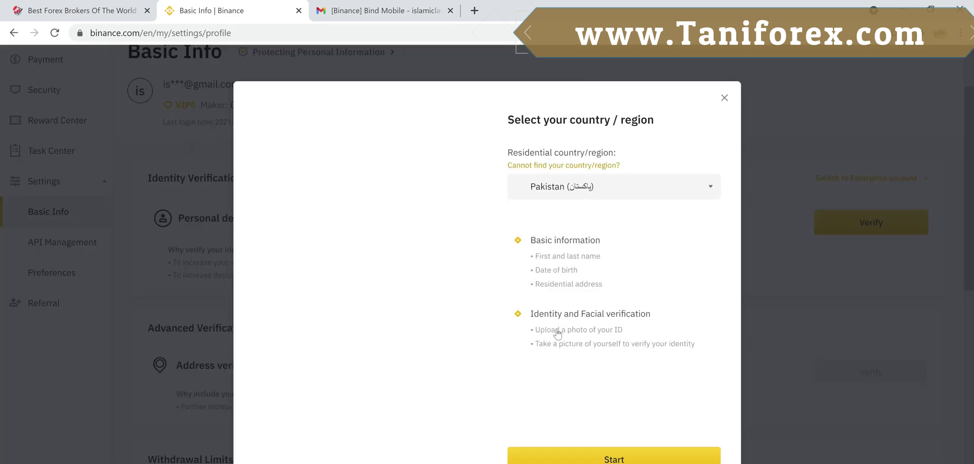
{"action": "left_click", "coordinate": [583, 458]}
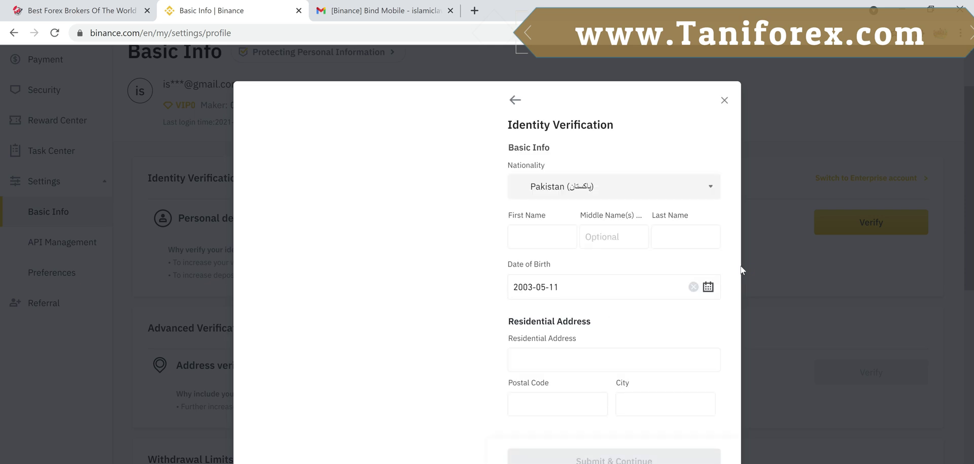
- Enter the applicant's first and last name, correcting a mistyped first name
{"action": "right_click", "coordinate": [548, 254]}
{"action": "left_click", "coordinate": [553, 235]}
{"action": "type", "text": "Tan"}
{"action": "type", "text": "anv"}
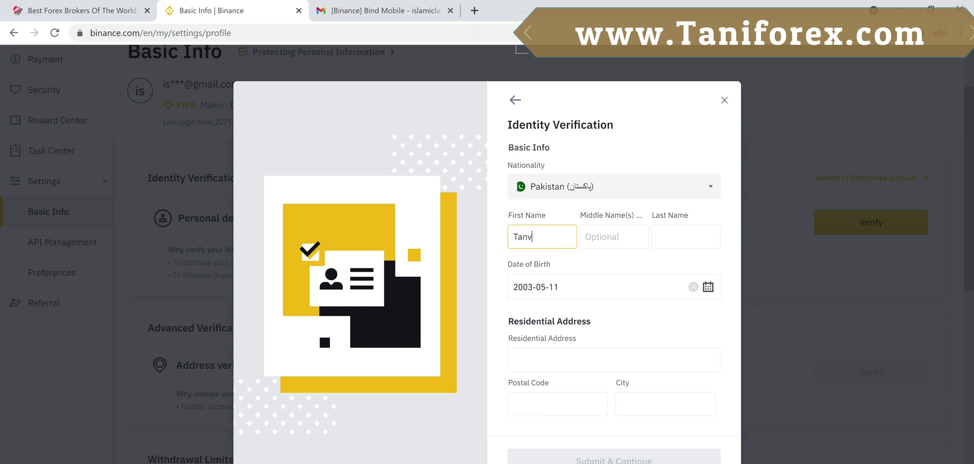
{"action": "key", "text": "BackSpace"}
{"action": "key", "text": "BackSpace"}
{"action": "key", "text": "BackSpace"}
{"action": "type", "text": "Ah"}
{"action": "key", "text": "Tab"}
{"action": "type", "text": "Ah"}
{"action": "key", "text": "BackSpace"}
{"action": "key", "text": "BackSpace"}
{"action": "key", "text": "Tab"}
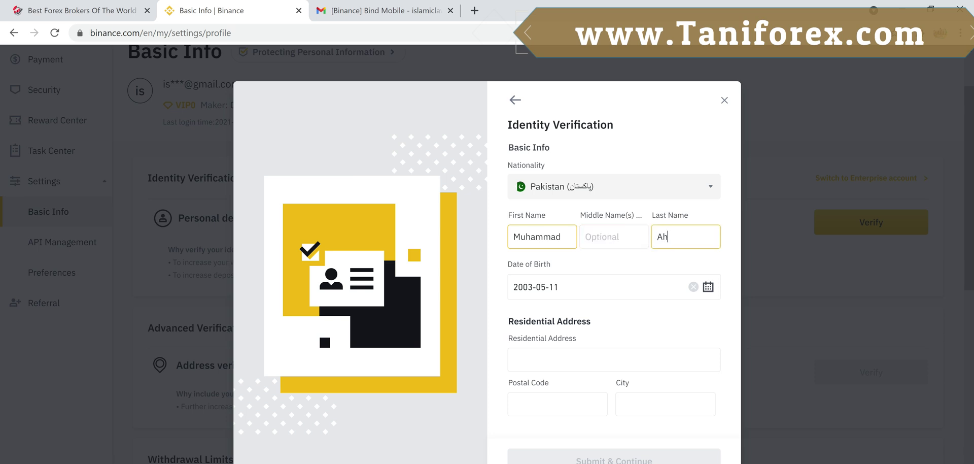
- Pick the date of birth in the calendar
{"action": "left_click", "coordinate": [527, 292]}
{"action": "left_click", "coordinate": [553, 321]}
{"action": "left_click", "coordinate": [553, 321]}
{"action": "left_click", "coordinate": [553, 321]}
{"action": "left_click", "coordinate": [553, 320]}
{"action": "left_click", "coordinate": [553, 321]}
{"action": "left_click", "coordinate": [577, 435]}
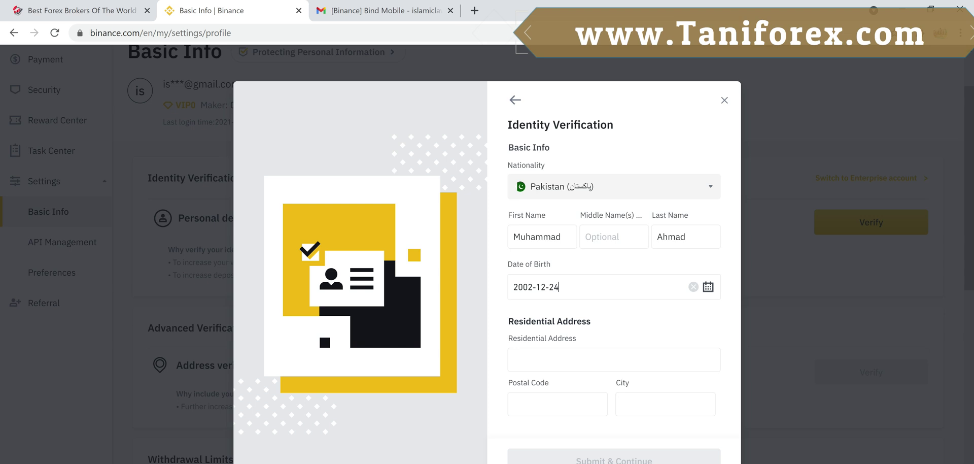
- Fill in the residential address, postal code and city, then return to country selection
{"action": "key", "text": "Tab"}
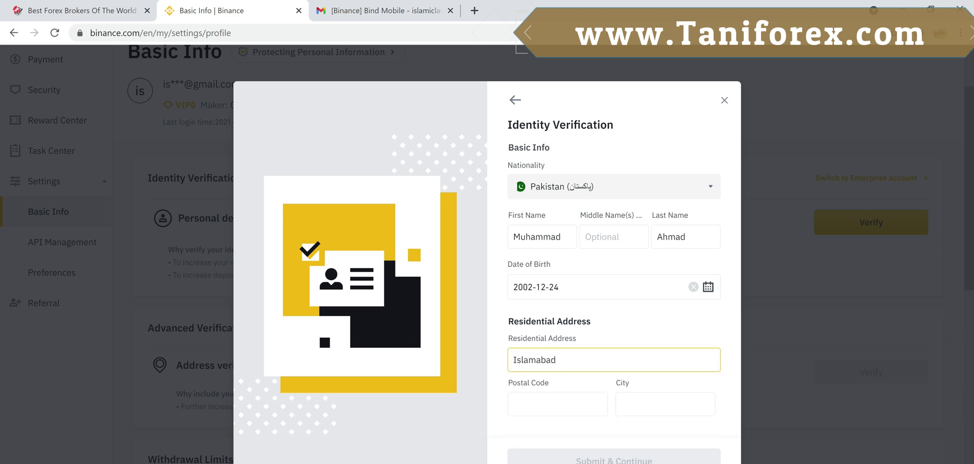
{"action": "key", "text": "Tab"}
{"action": "type", "text": "6767"}
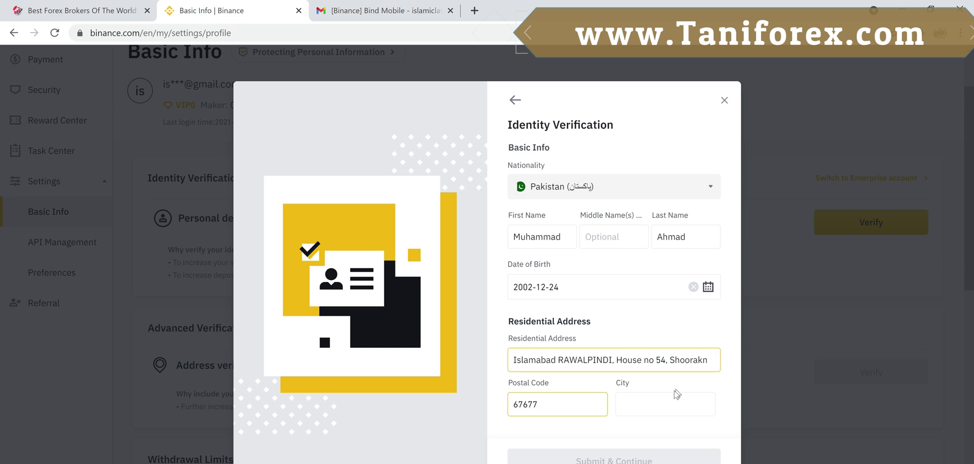
{"action": "left_click", "coordinate": [677, 401]}
{"action": "type", "text": "Isla"}
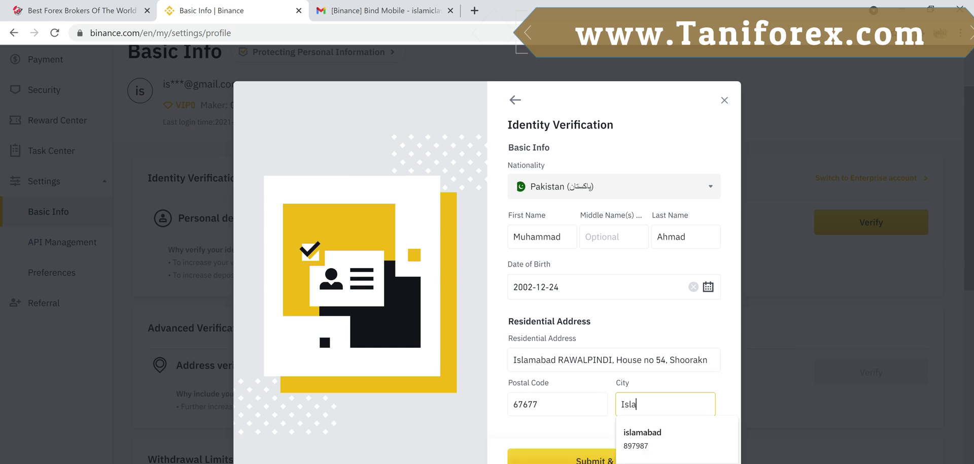
{"action": "key", "text": "Escape"}
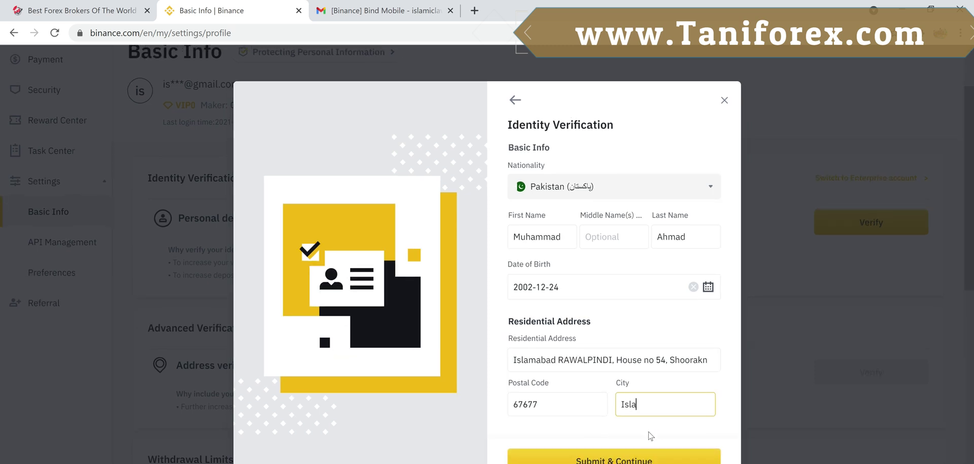
{"action": "type", "text": "ma"}
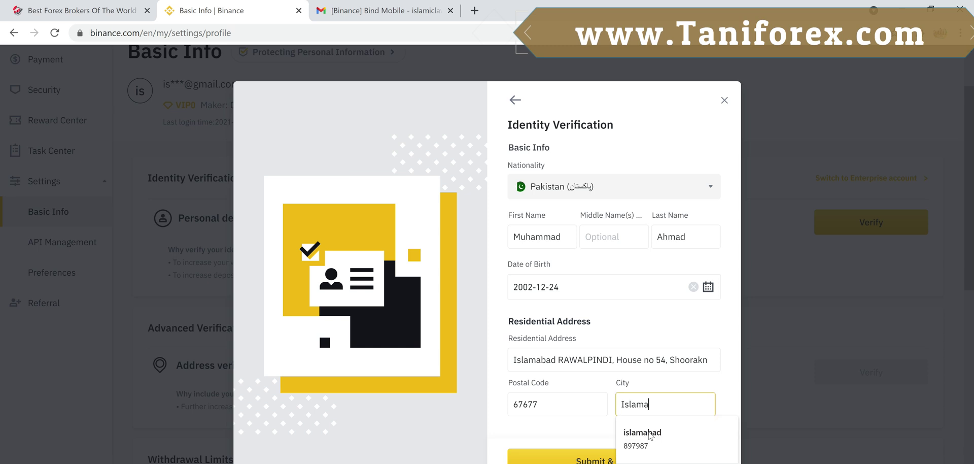
{"action": "left_click", "coordinate": [650, 434]}
{"action": "left_click", "coordinate": [932, 278]}
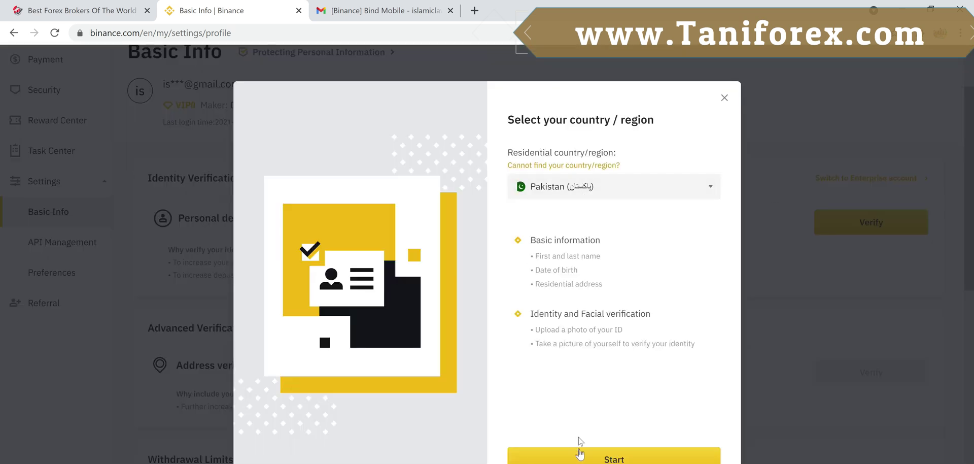
- Zoom the page to about 90%, restart verification and enter the applicant's first and last name
{"action": "key", "text": "ctrl+minus"}
{"action": "key", "text": "ctrl+minus"}
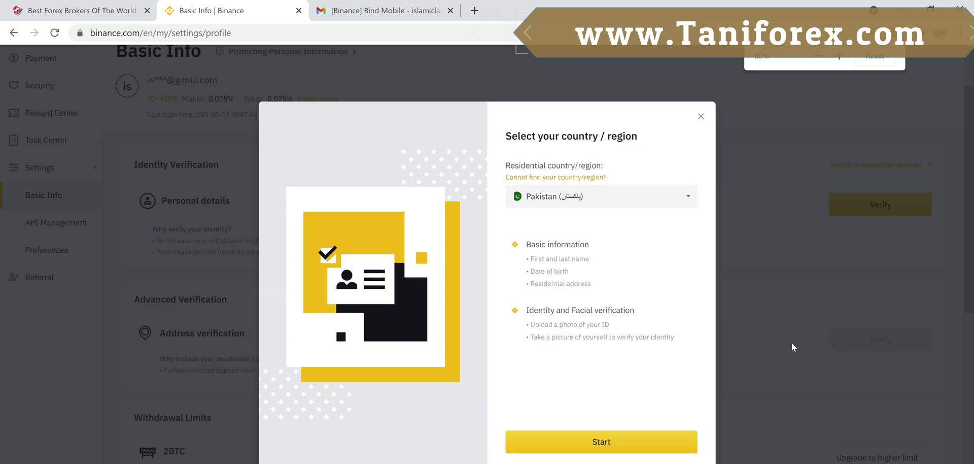
{"action": "left_click", "coordinate": [568, 426]}
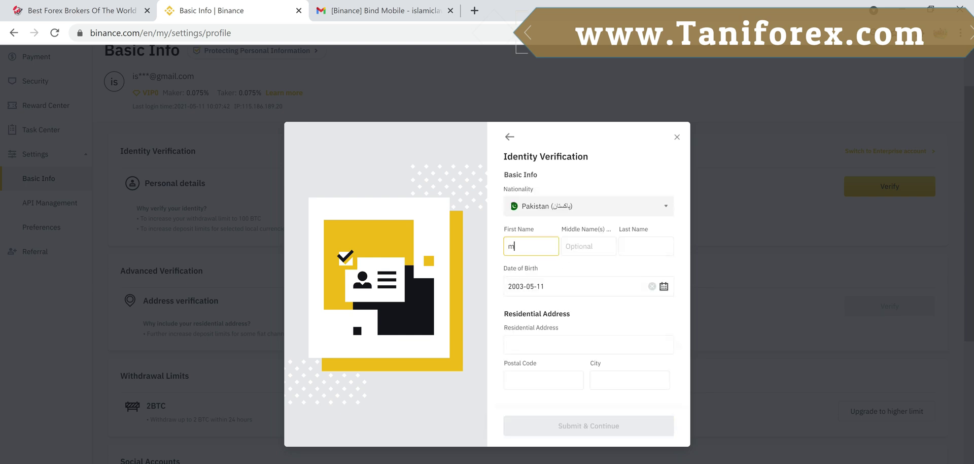
{"action": "type", "text": "mmad"}
{"action": "left_click", "coordinate": [646, 246]}
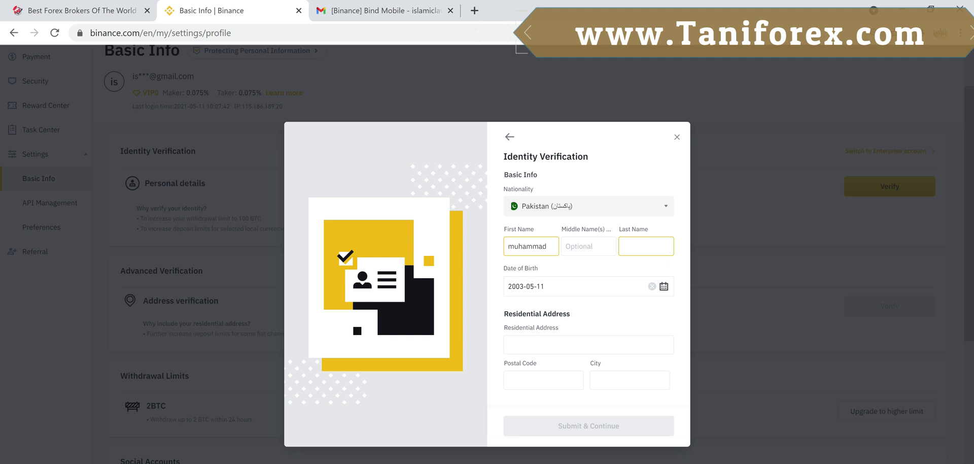
{"action": "type", "text": "ahmad"}
- Pick the date of birth in the calendar
{"action": "left_click", "coordinate": [543, 288]}
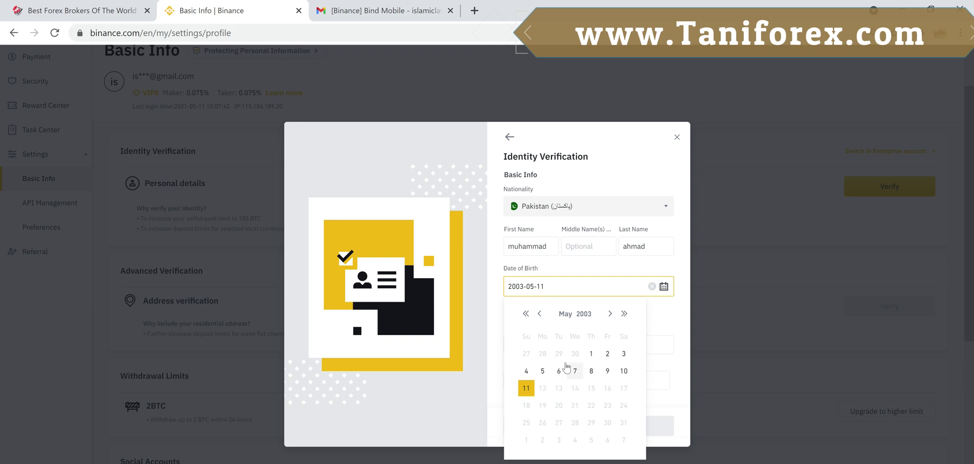
{"action": "left_click", "coordinate": [540, 314]}
{"action": "left_click", "coordinate": [540, 313]}
{"action": "left_click", "coordinate": [539, 313]}
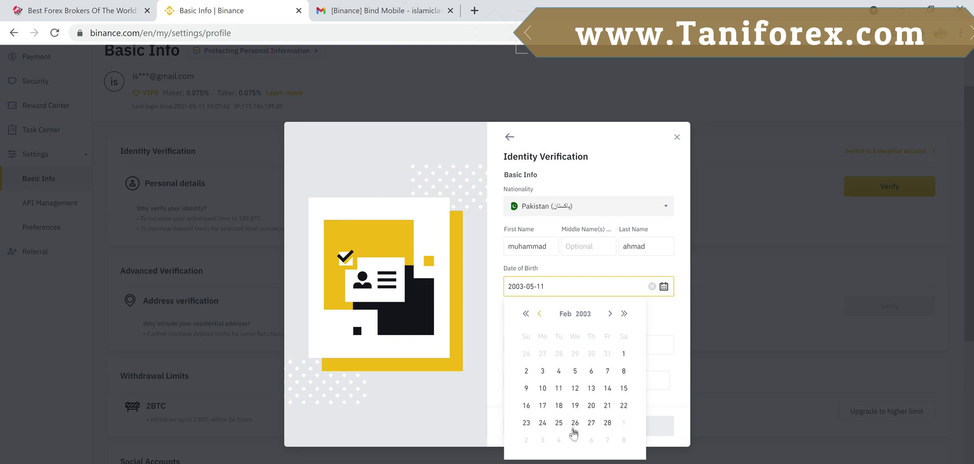
{"action": "left_click", "coordinate": [575, 423]}
- Fill the residential address, postal code and city, using saved suggestions
{"action": "left_click", "coordinate": [548, 345]}
{"action": "left_click", "coordinate": [530, 362]}
{"action": "left_click", "coordinate": [531, 348]}
{"action": "left_click", "coordinate": [531, 348]}
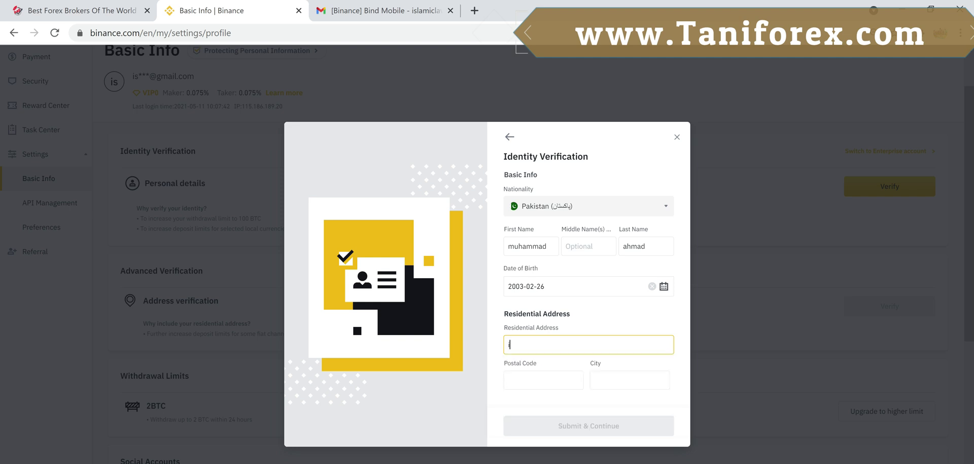
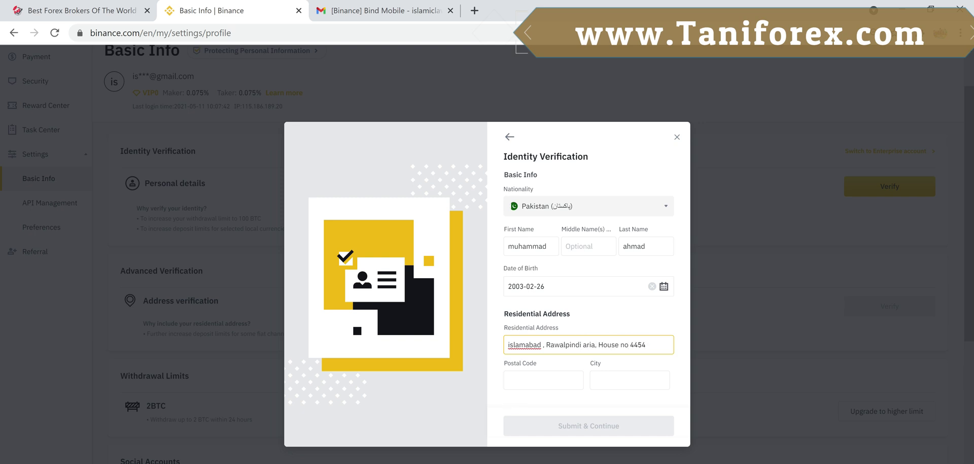
{"action": "left_click", "coordinate": [508, 380]}
{"action": "left_click", "coordinate": [525, 412]}
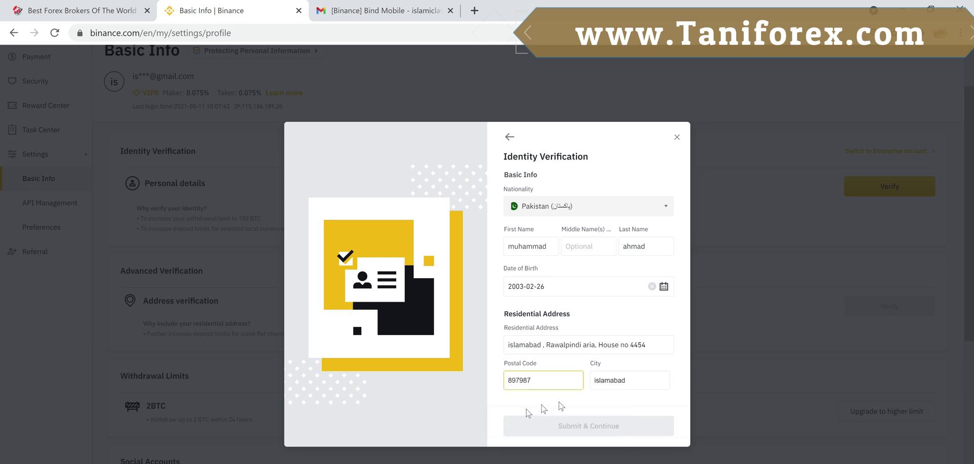
- Submit the basic info, choose ID Card as the document, then close the upload step
{"action": "left_click", "coordinate": [583, 426]}
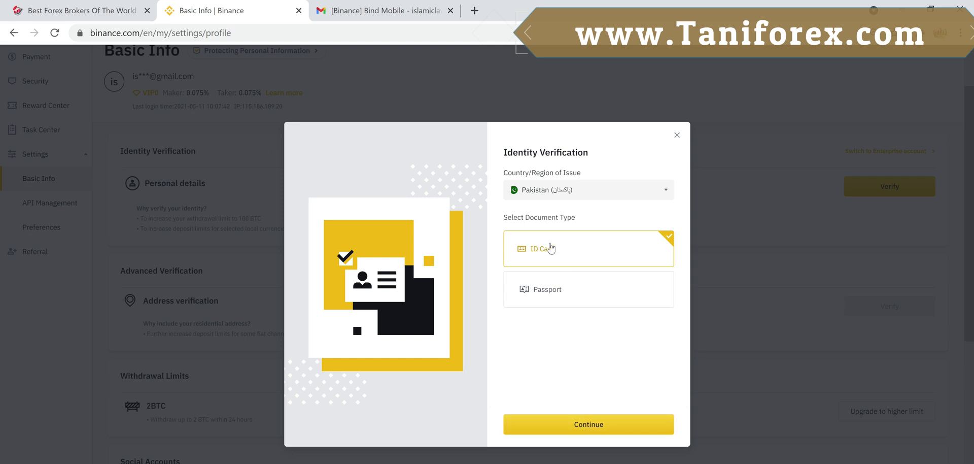
{"action": "left_click", "coordinate": [589, 424]}
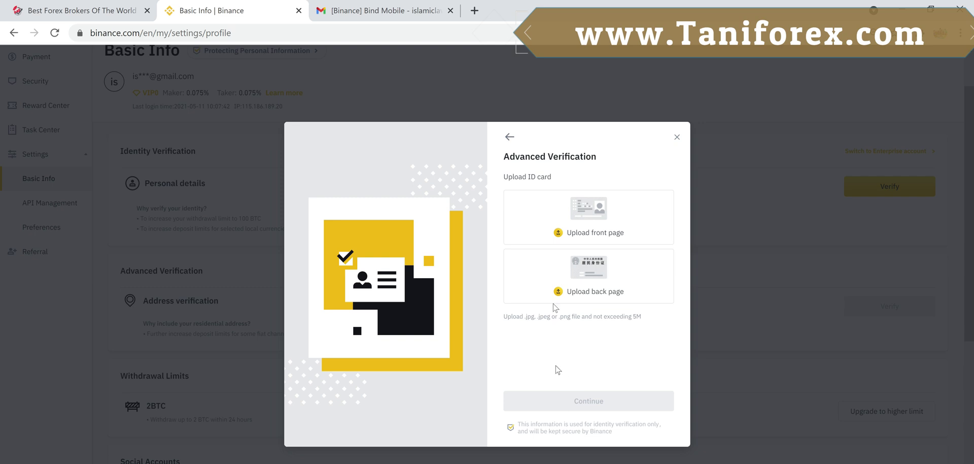
{"action": "left_click", "coordinate": [676, 138]}
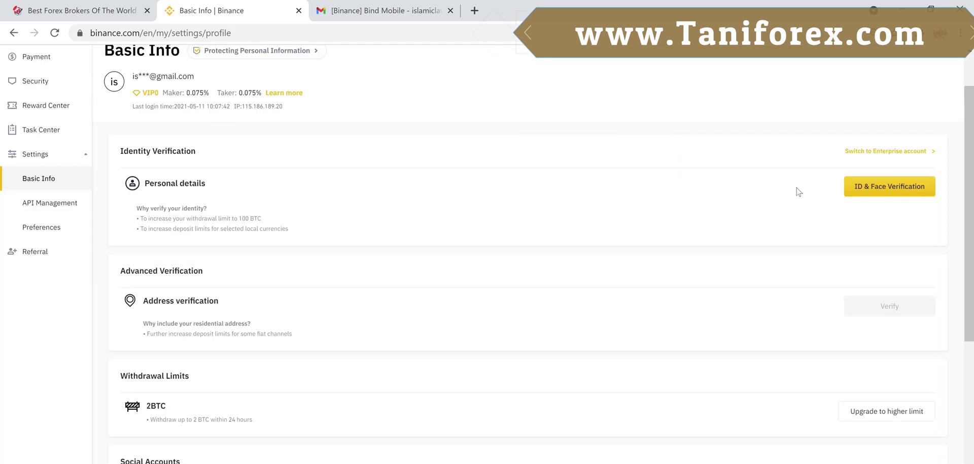
{"action": "scroll", "coordinate": [2, 203], "scroll_direction": "down", "scroll_amount": 3}
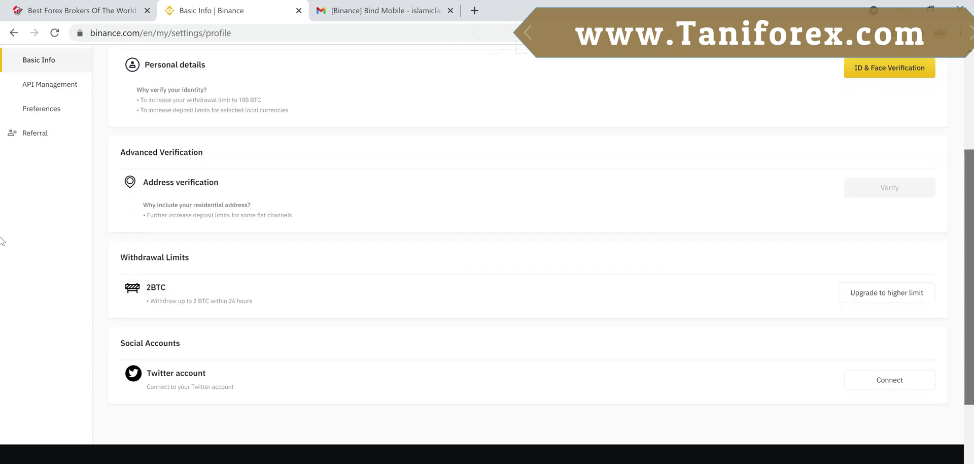
{"action": "left_click_drag", "start_coordinate": [1, 237], "coordinate": [0, 234]}
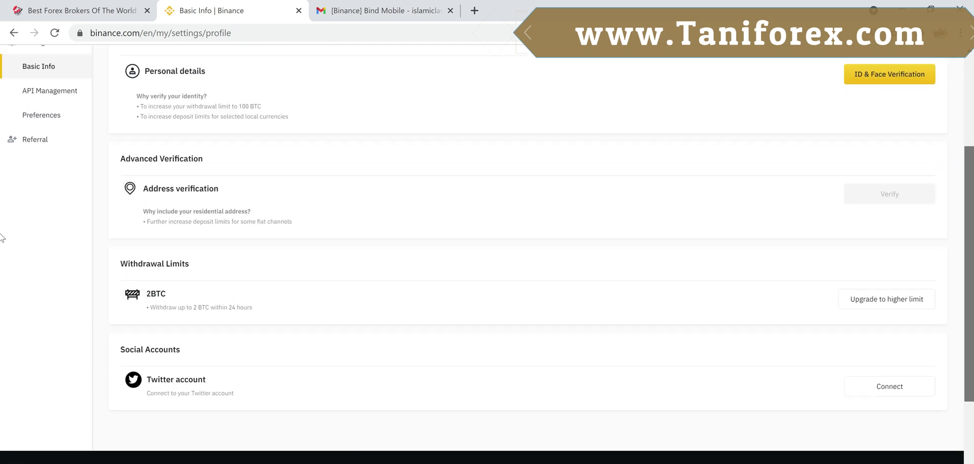
{"action": "left_click_drag", "start_coordinate": [1, 237], "coordinate": [0, 168]}
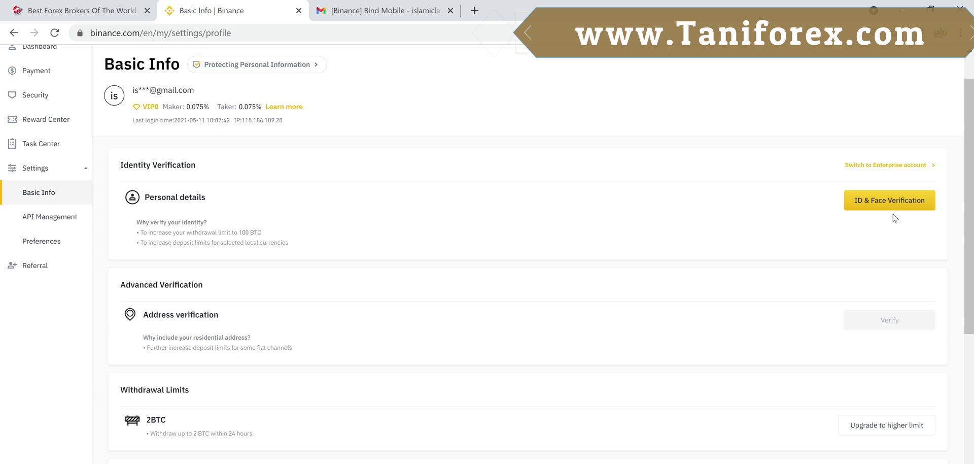
{"action": "scroll", "coordinate": [914, 152], "scroll_direction": "up", "scroll_amount": 2}
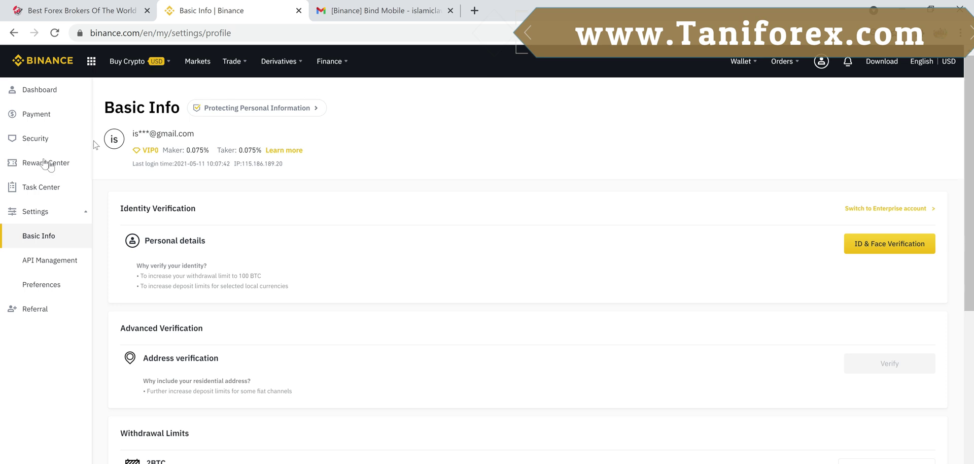
- From the home page's P2P balance under Balance Details, open the P2P Buy page for USDT
{"action": "mouse_move", "coordinate": [127, 62]}
{"action": "left_click", "coordinate": [44, 65]}
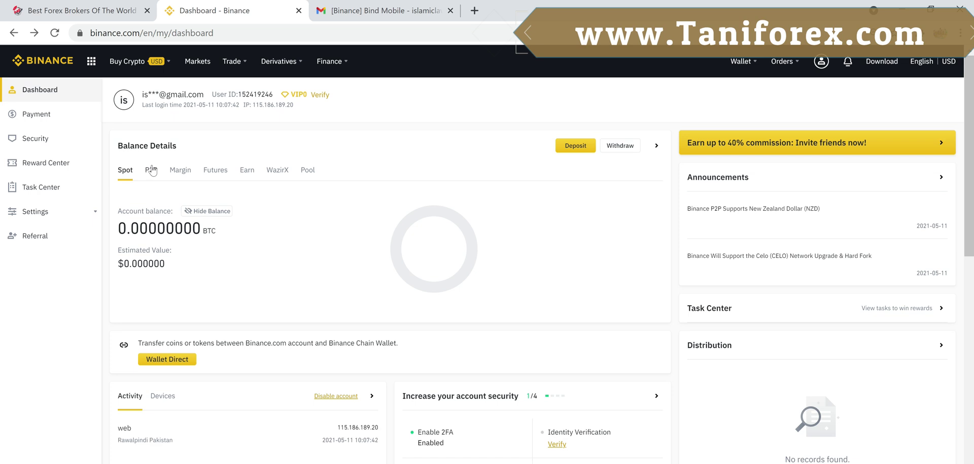
{"action": "left_click", "coordinate": [151, 170]}
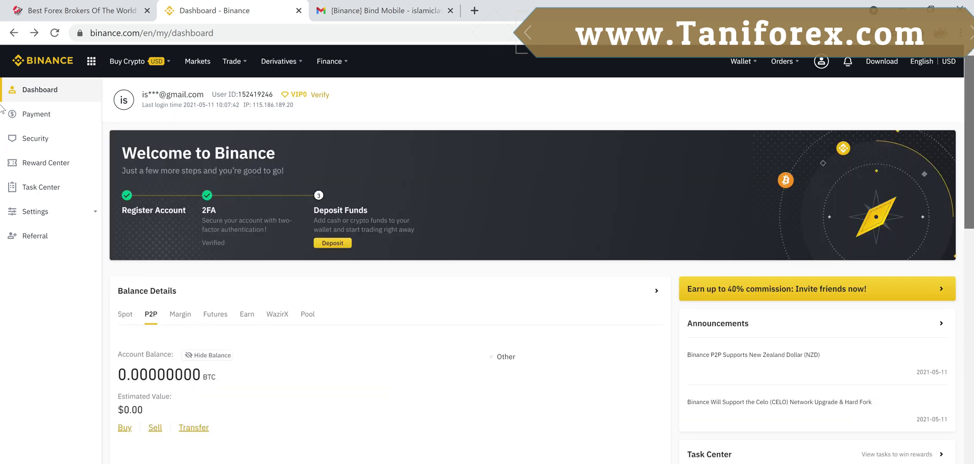
{"action": "scroll", "coordinate": [3, 152], "scroll_direction": "down", "scroll_amount": 5}
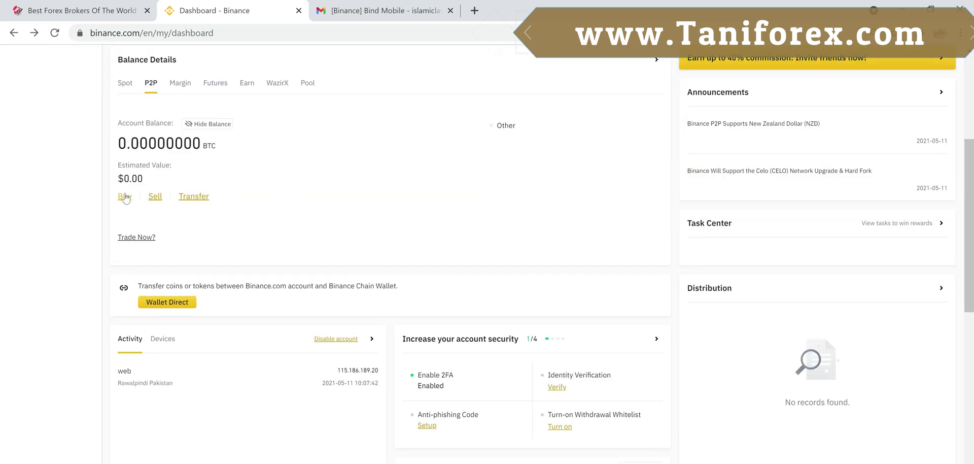
{"action": "left_click", "coordinate": [125, 197]}
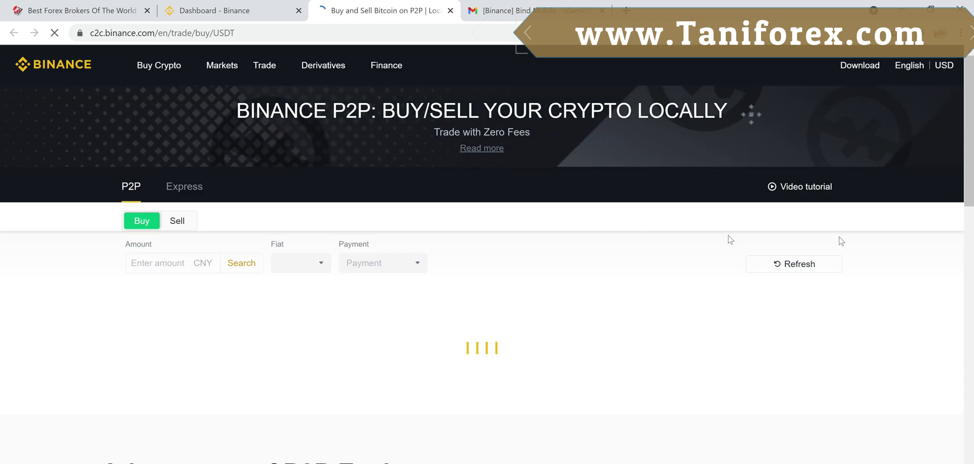
- Switch the P2P USDT offers' fiat from CNY to PKR and scroll through the listings
{"action": "left_click", "coordinate": [173, 265]}
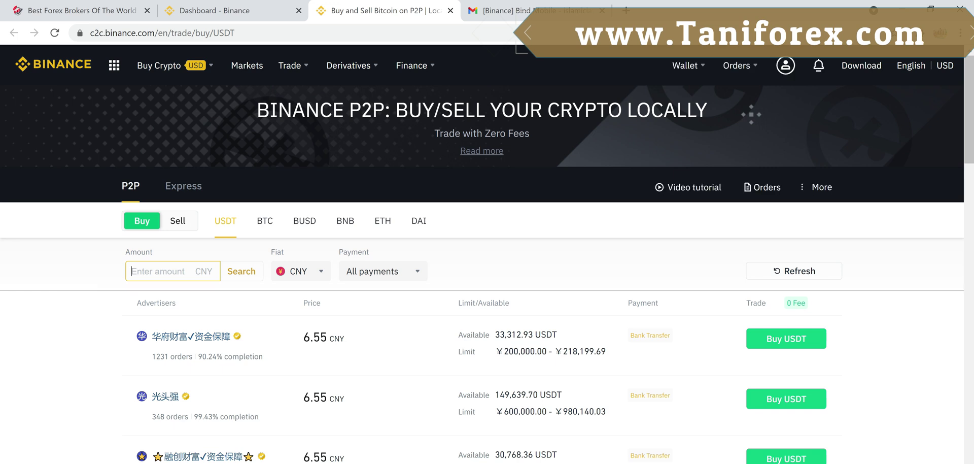
{"action": "left_click", "coordinate": [322, 274]}
{"action": "type", "text": "pk"}
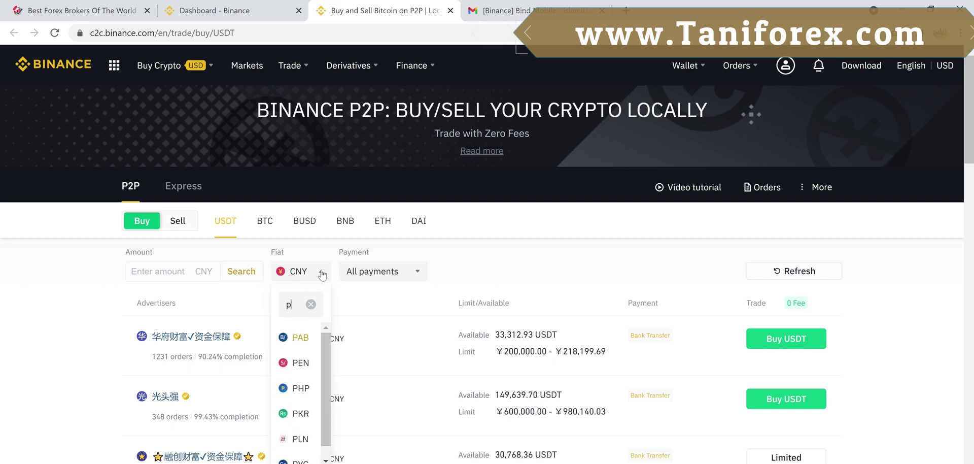
{"action": "left_click", "coordinate": [301, 337]}
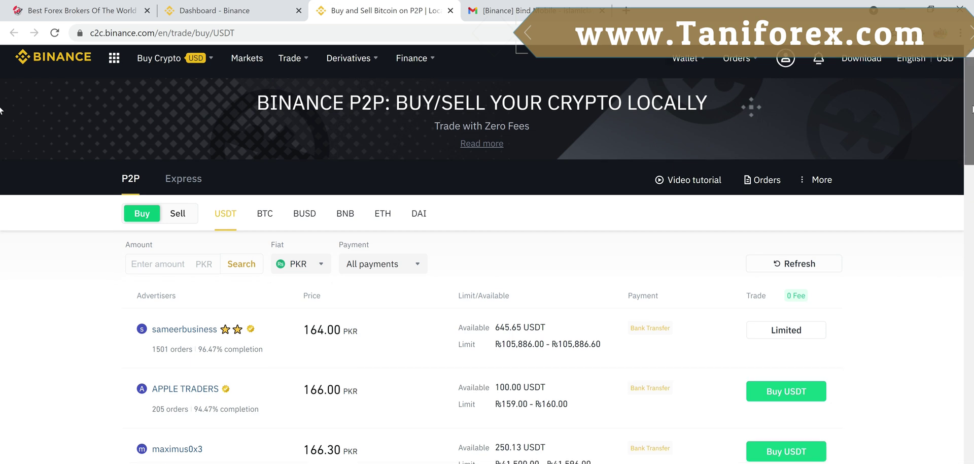
{"action": "scroll", "coordinate": [1, 124], "scroll_direction": "down", "scroll_amount": 1}
{"action": "scroll", "coordinate": [1, 125], "scroll_direction": "down", "scroll_amount": 2}
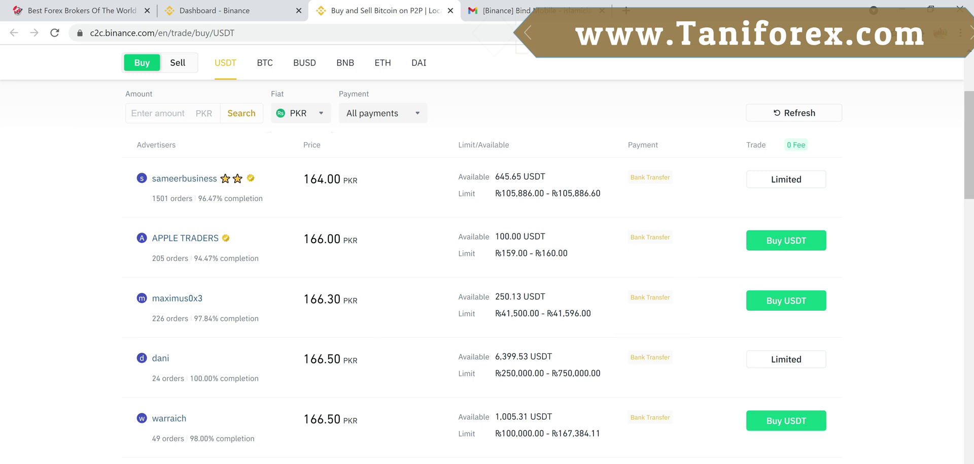
{"action": "left_click", "coordinate": [779, 246]}
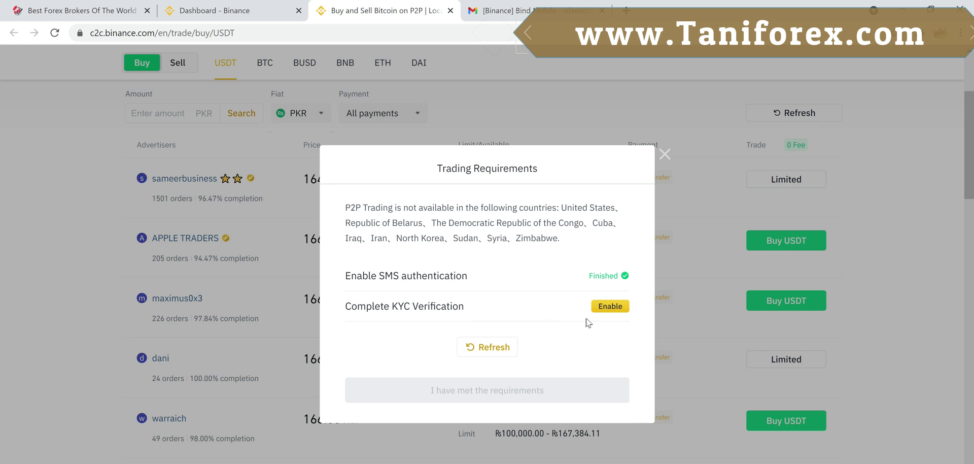
{"action": "left_click", "coordinate": [612, 307]}
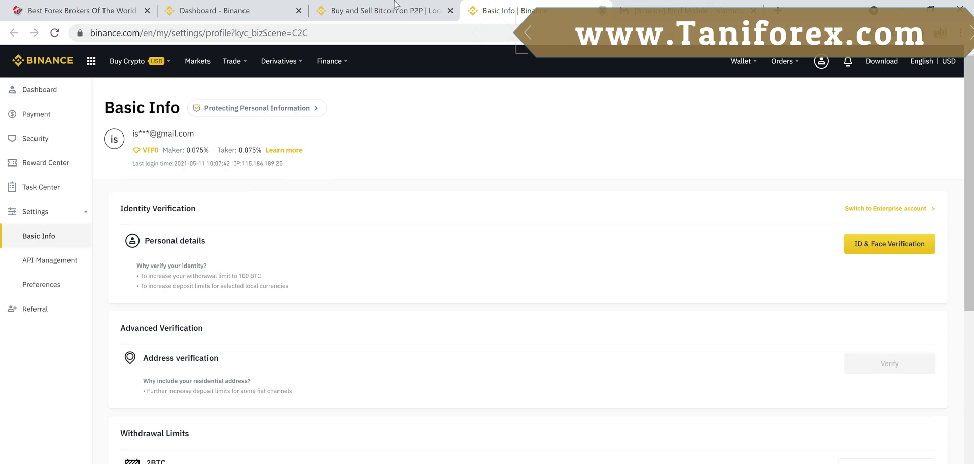
{"action": "left_click", "coordinate": [602, 10]}
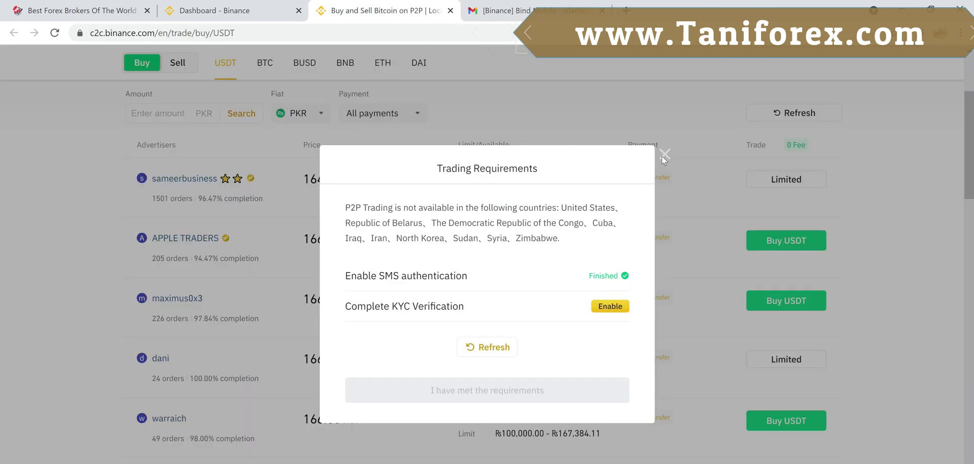
{"action": "left_click", "coordinate": [663, 155]}
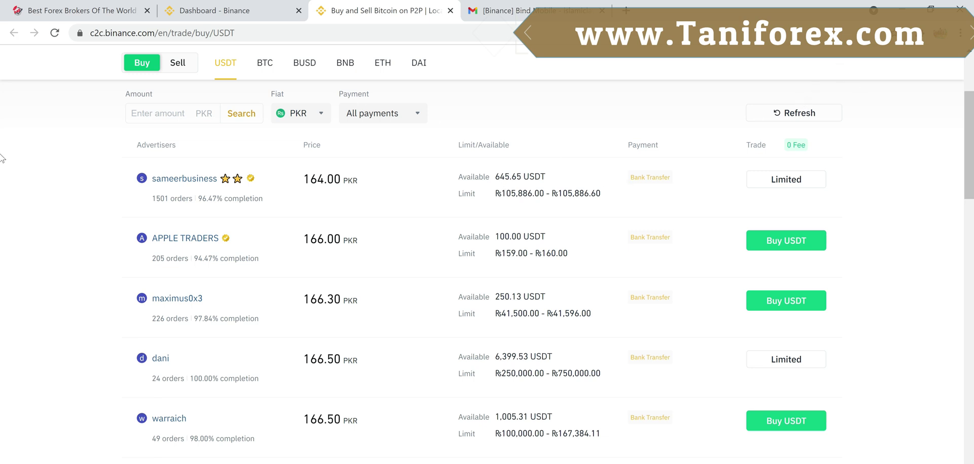
{"action": "scroll", "coordinate": [2, 81], "scroll_direction": "up", "scroll_amount": 4}
- Open Markets, search for xrp, and choose Trade on the XRP/BNB row
{"action": "mouse_move", "coordinate": [182, 69]}
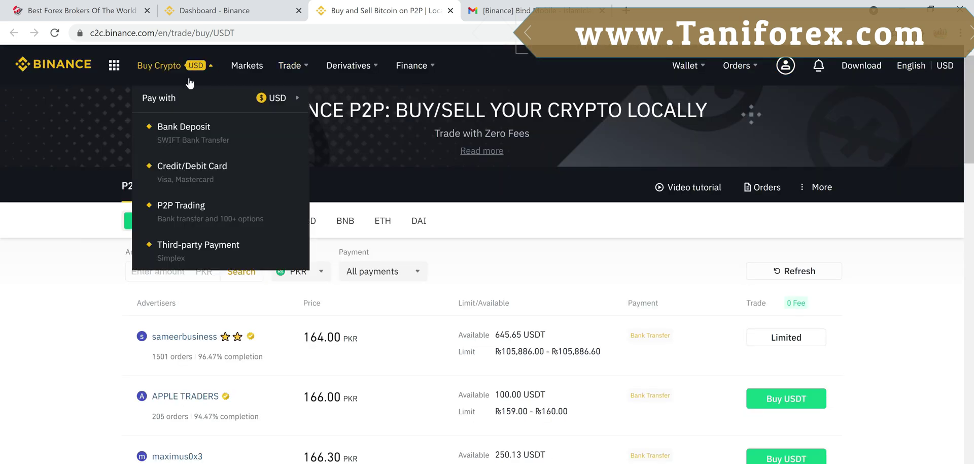
{"action": "left_click", "coordinate": [249, 65]}
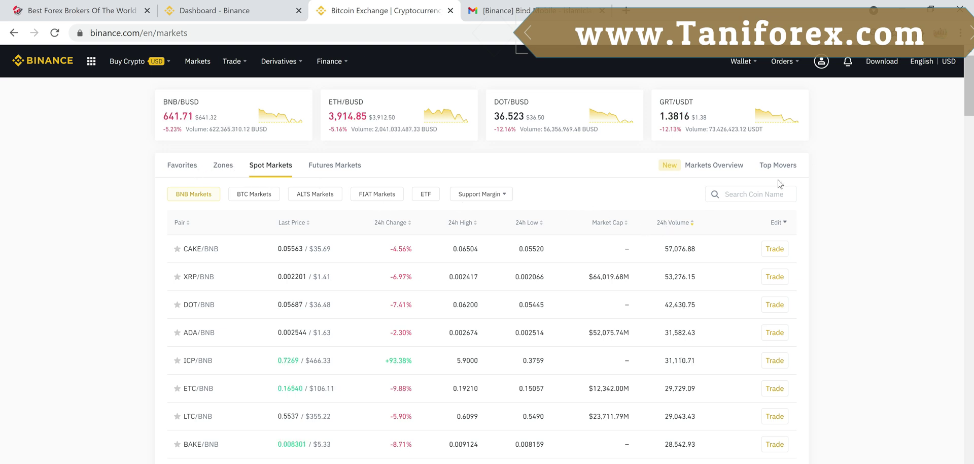
{"action": "left_click", "coordinate": [759, 194]}
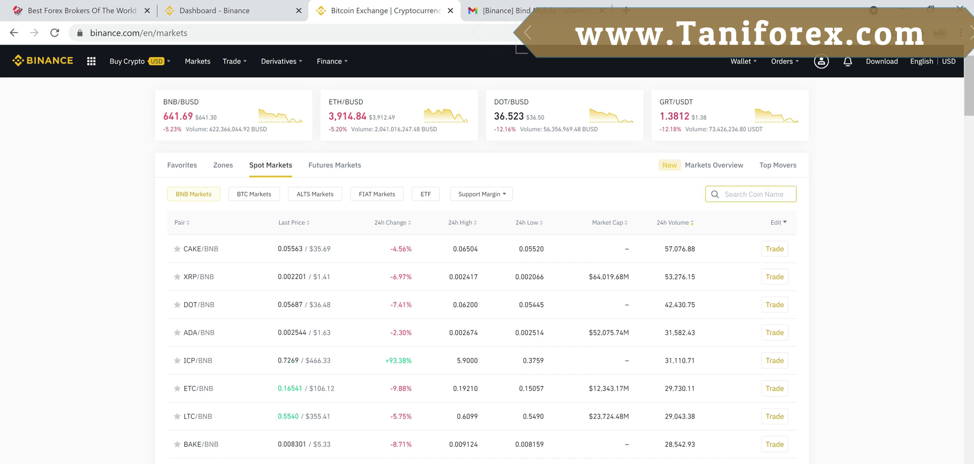
{"action": "type", "text": "xrp"}
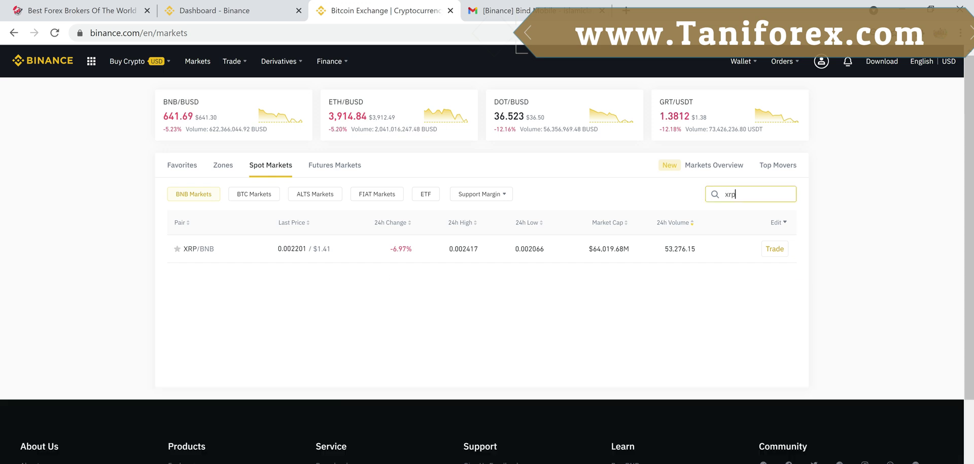
{"action": "left_click", "coordinate": [561, 258]}
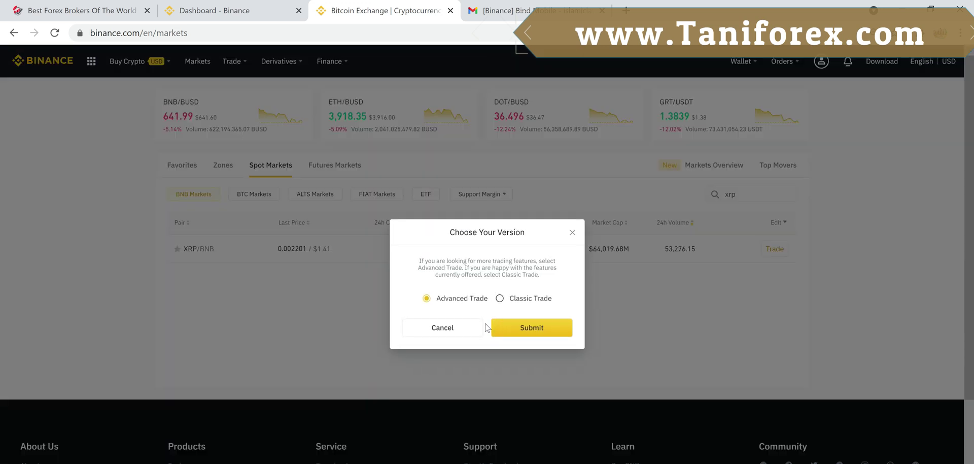
- Open XRP/BNB in Advanced Trade, dismiss the welcome message, then close the trading tab
{"action": "left_click", "coordinate": [515, 326]}
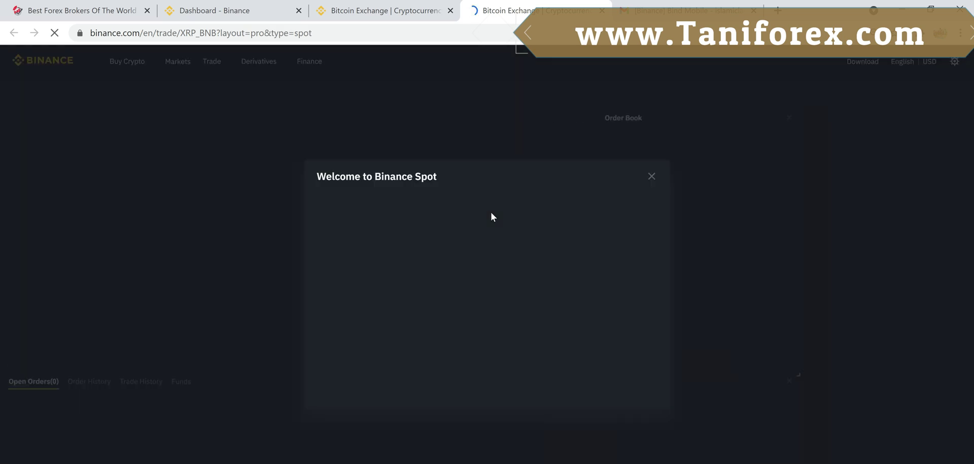
{"action": "left_click", "coordinate": [652, 177]}
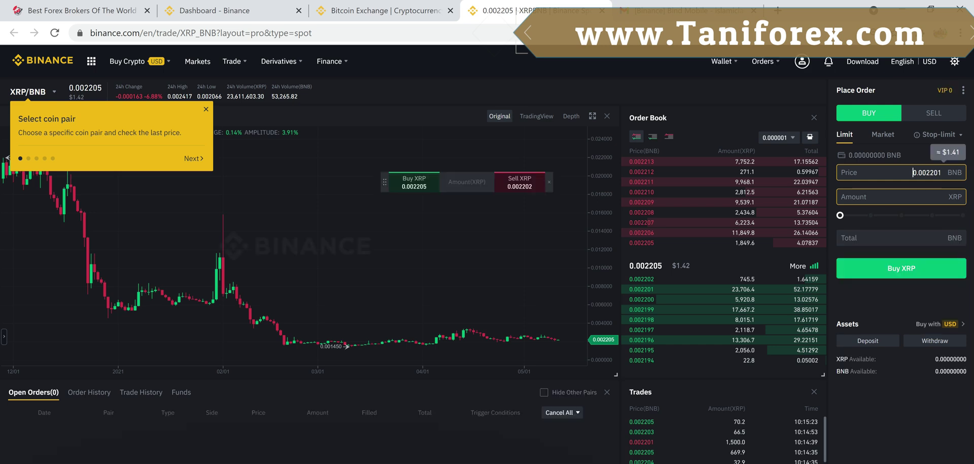
{"action": "left_click", "coordinate": [943, 197]}
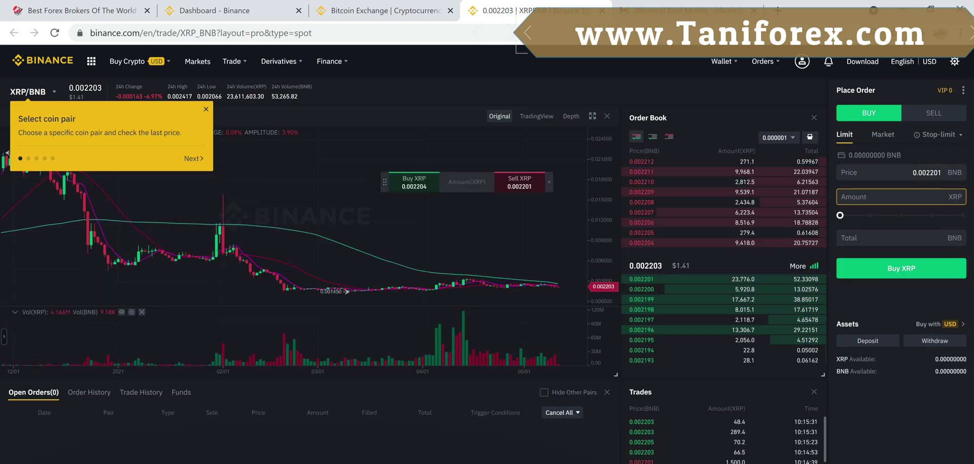
{"action": "mouse_move", "coordinate": [796, 172]}
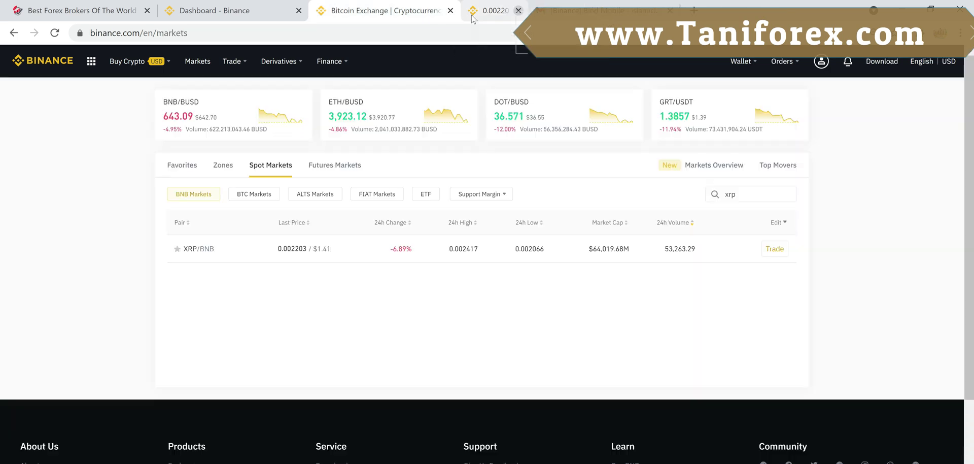
{"action": "left_click", "coordinate": [602, 10]}
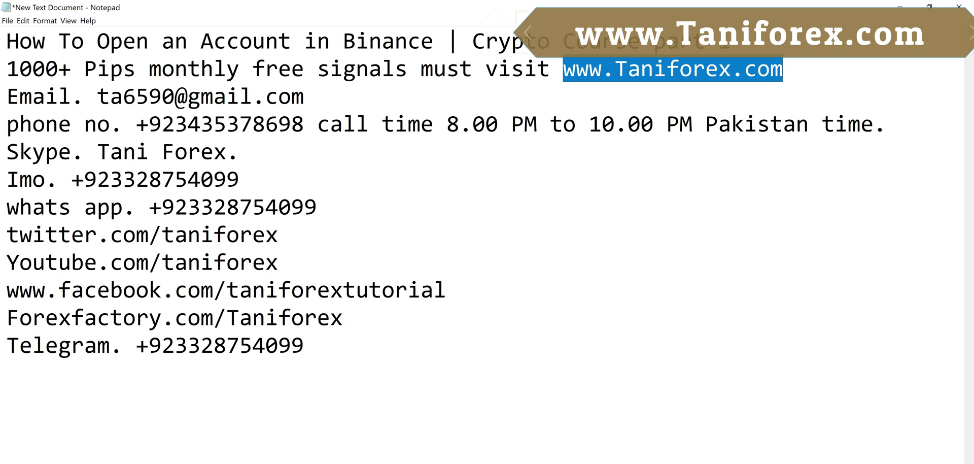
- Select the Binance course title on the notes' first line
{"action": "left_click_drag", "start_coordinate": [733, 42], "coordinate": [6, 41]}
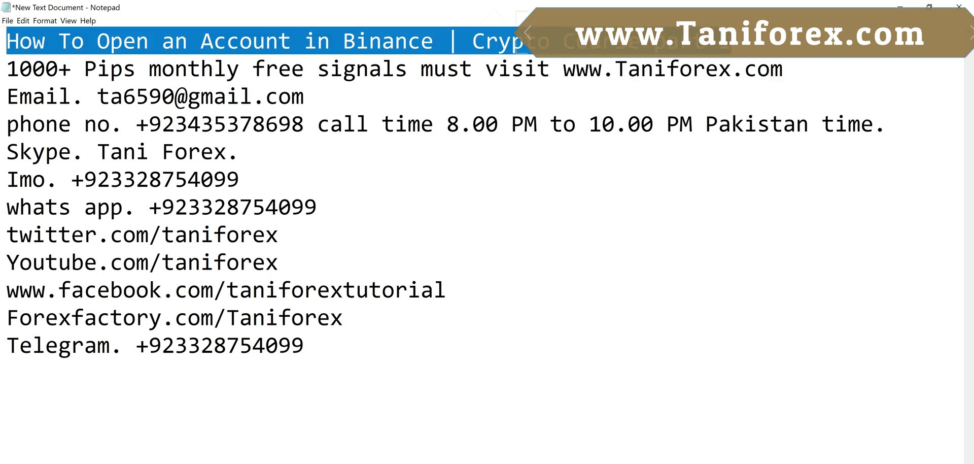